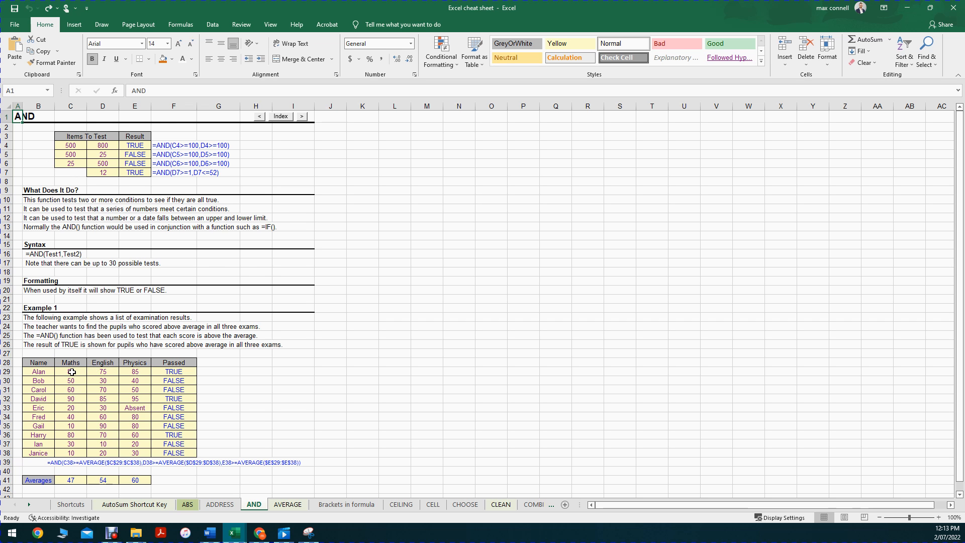
Open the AVERAGE sheet and view the example formula text for D4:J4 in cell L4
scroll(83, 370, down, 3)
scroll(93, 358, up, 3)
click(287, 504)
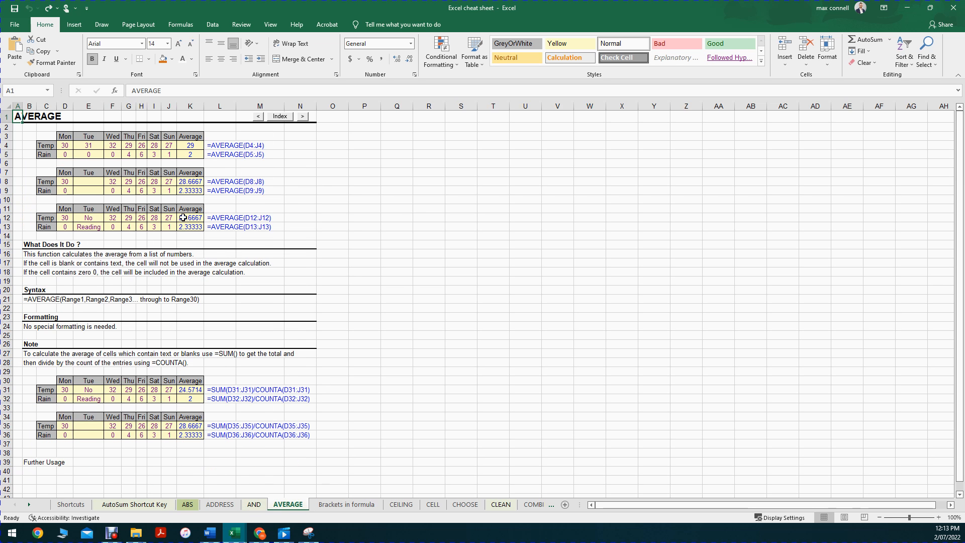
click(222, 148)
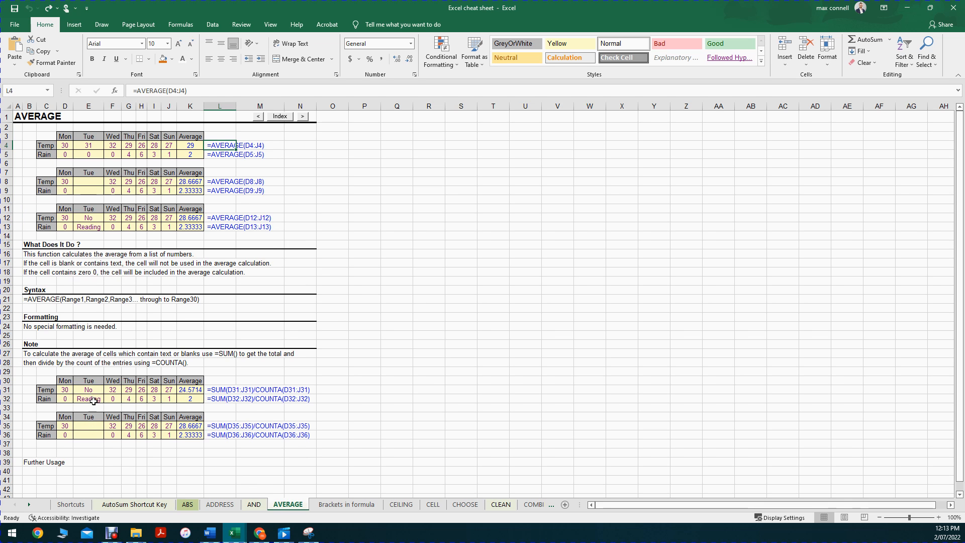
Examine the Temp and Rain readings cell by cell in D31:J32, including the text entries under Tue, ending on J31
drag(63, 390, 177, 401)
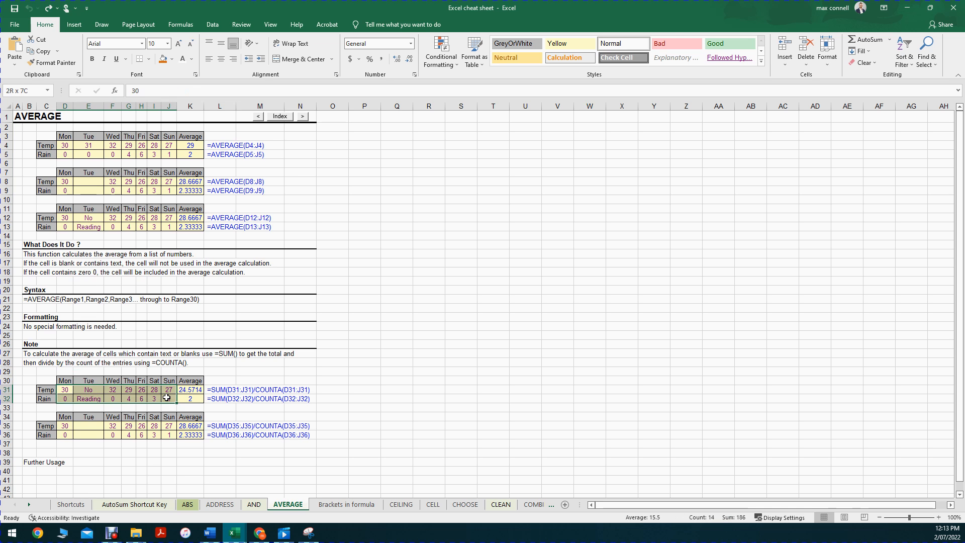
click(362, 351)
click(64, 381)
click(66, 391)
key(Right)
key(Right)
key(Right)
key(Right)
key(Right)
key(Right)
key(Left)
key(Left)
key(Left)
key(Left)
key(Left)
key(Down)
key(Right)
key(Right)
key(Right)
key(Right)
key(Left)
key(Left)
key(Left)
key(Up)
key(Left)
key(Up)
key(Left)
key(Down)
key(Left)
key(Down)
key(Down)
key(Up)
key(Right)
key(Up)
key(Right)
key(Right)
key(Right)
key(Left)
key(Right)
key(Right)
key(Right)
key(Right)
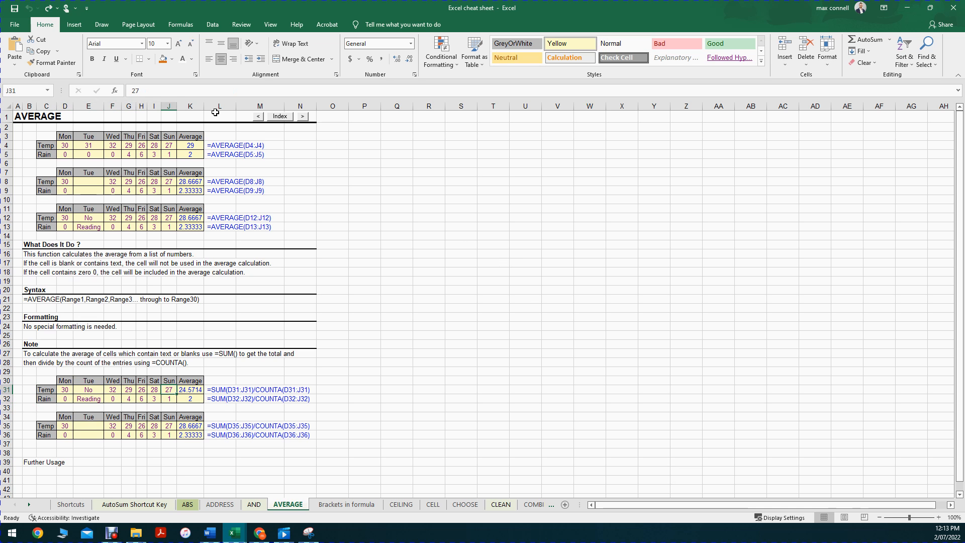
Inspect the underlying contents of J31 and the Thursday rain cell G32 in edit mode, leaving both unedited
key(F2)
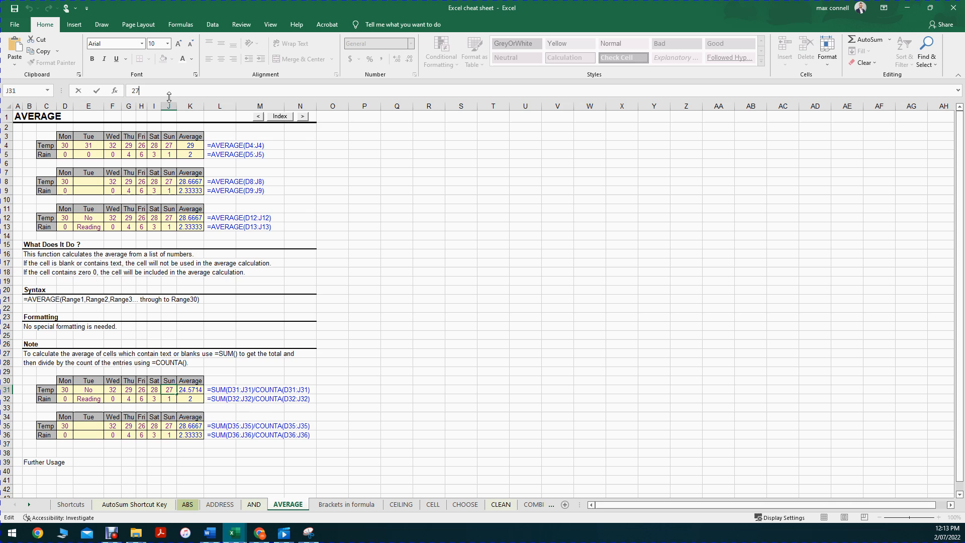
mouse_move(172, 110)
mouse_down()
mouse_move(175, 131)
mouse_move(183, 104)
mouse_up()
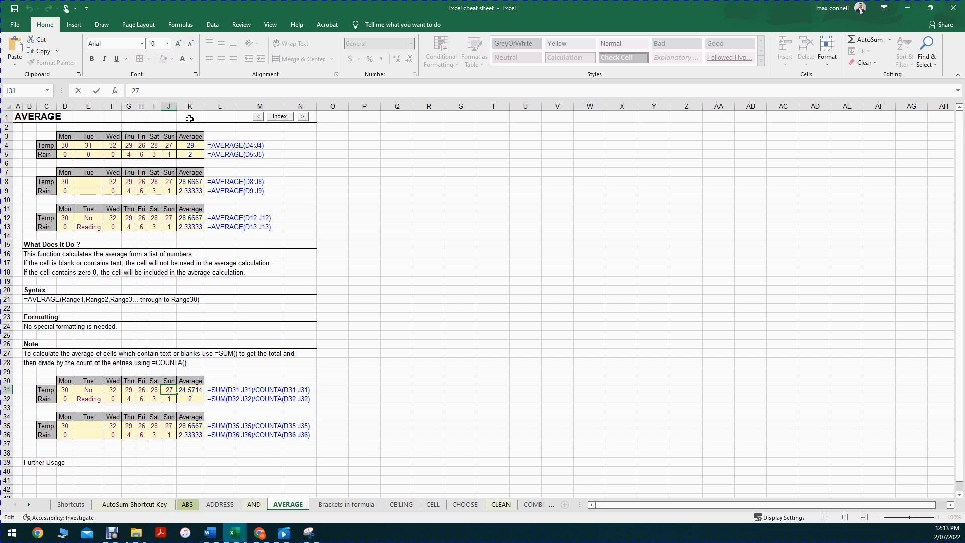
click(360, 226)
click(129, 394)
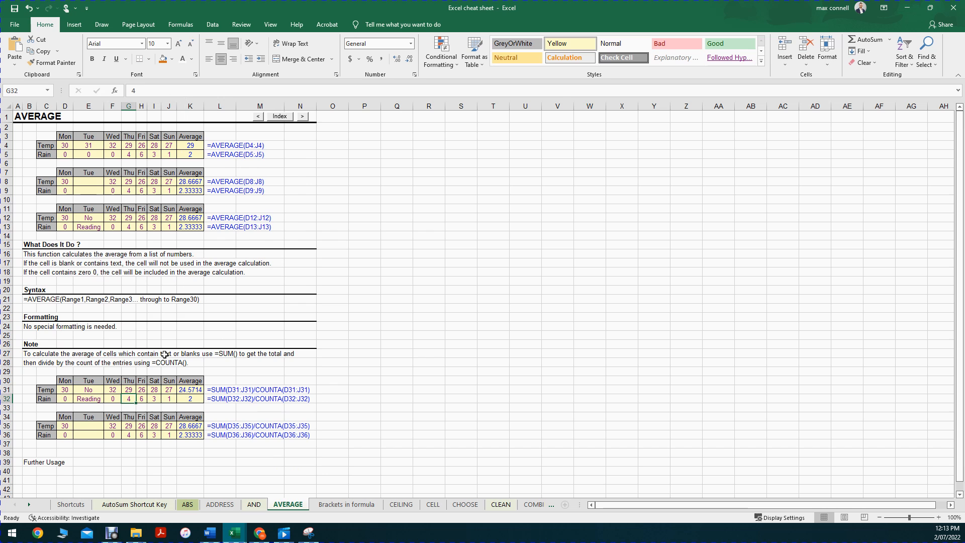
double_click(148, 91)
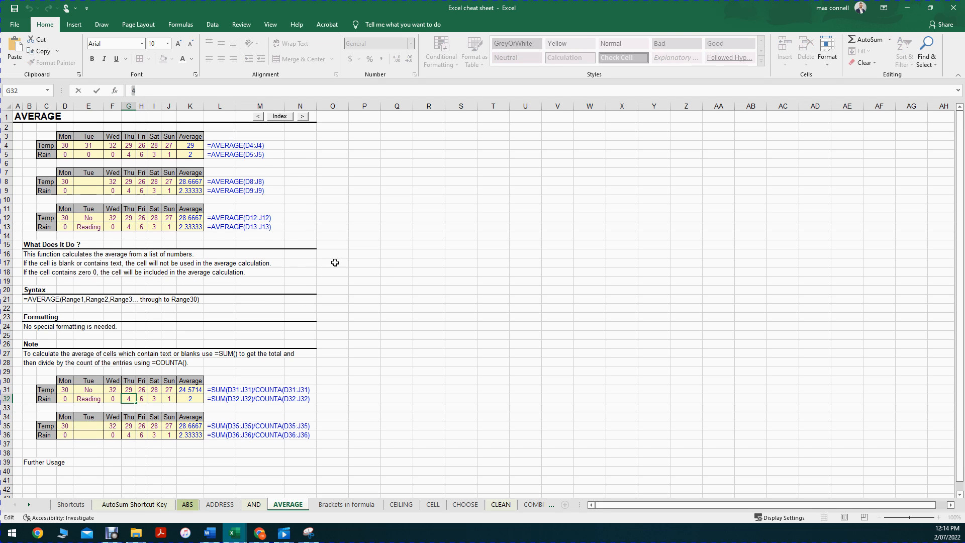
key(Escape)
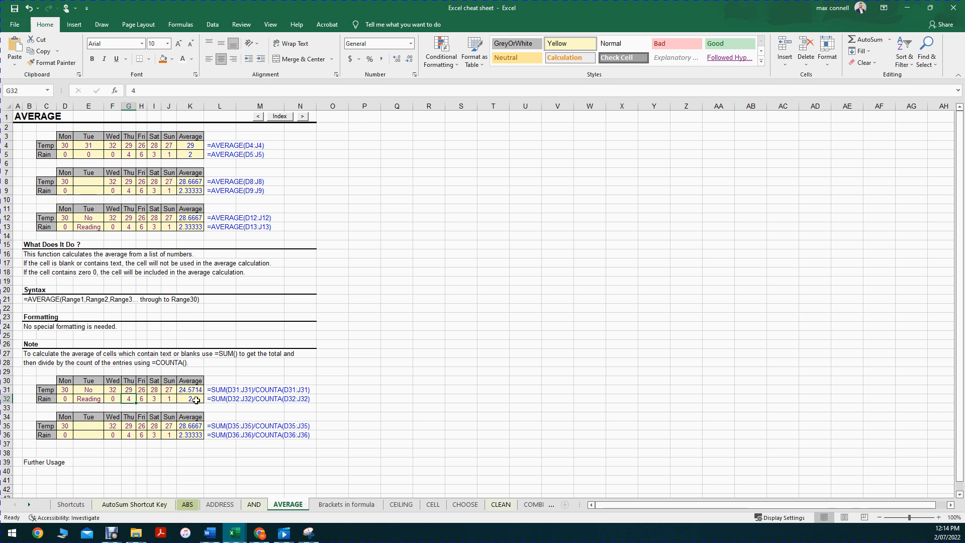
Set the Thursday rain reading in G32 to 6
key(BackSpace)
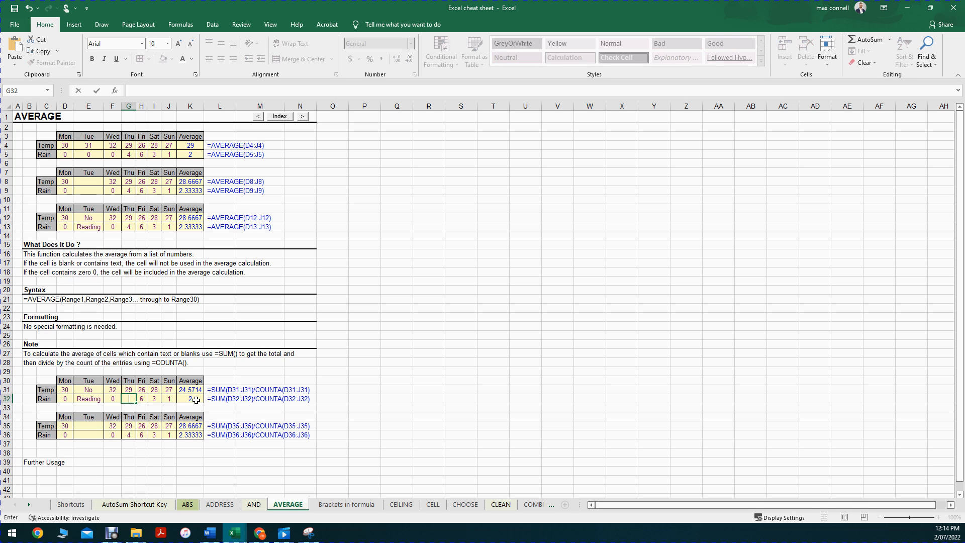
key(Return)
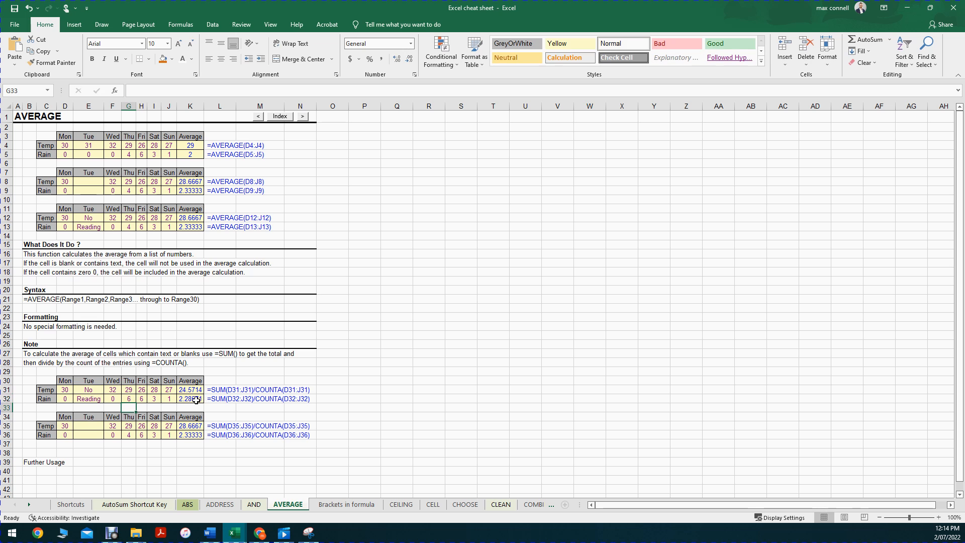
Set the Thursday rain reading in G32 back to 4
click(130, 397)
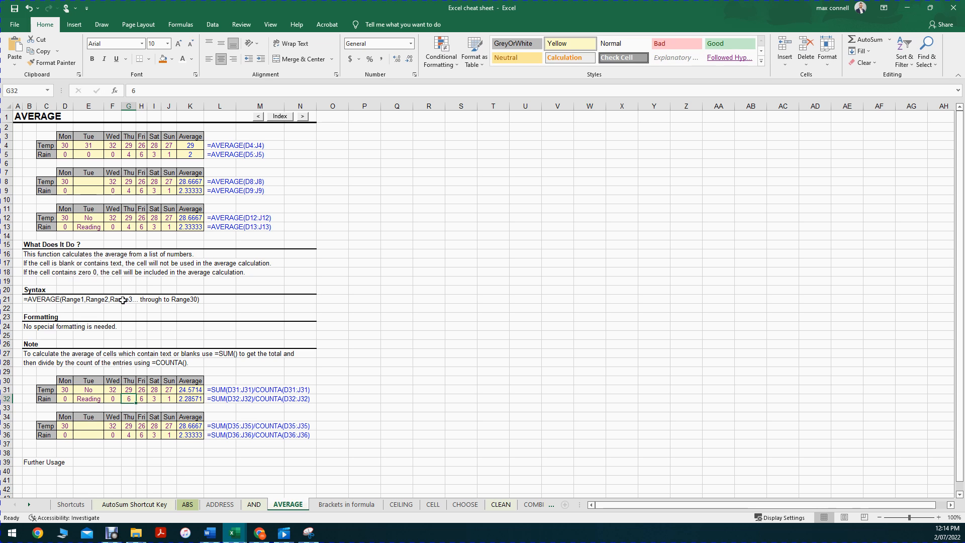
drag(152, 92, 131, 91)
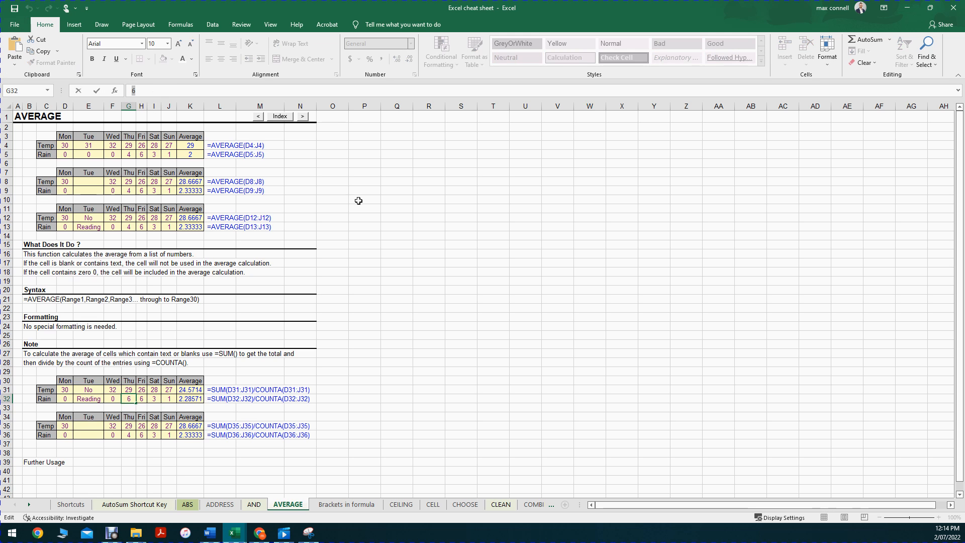
text(4)
key(Return)
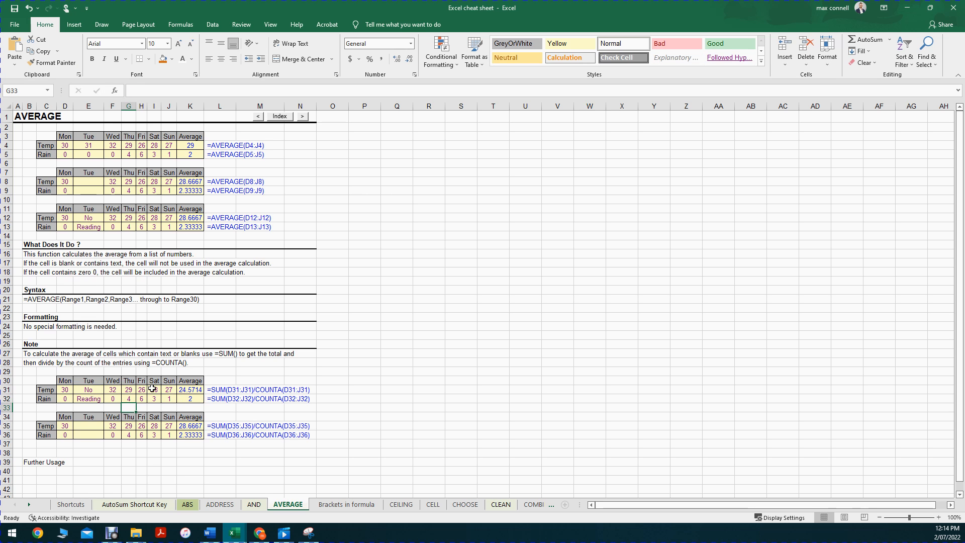
click(143, 398)
text(4)
key(Escape)
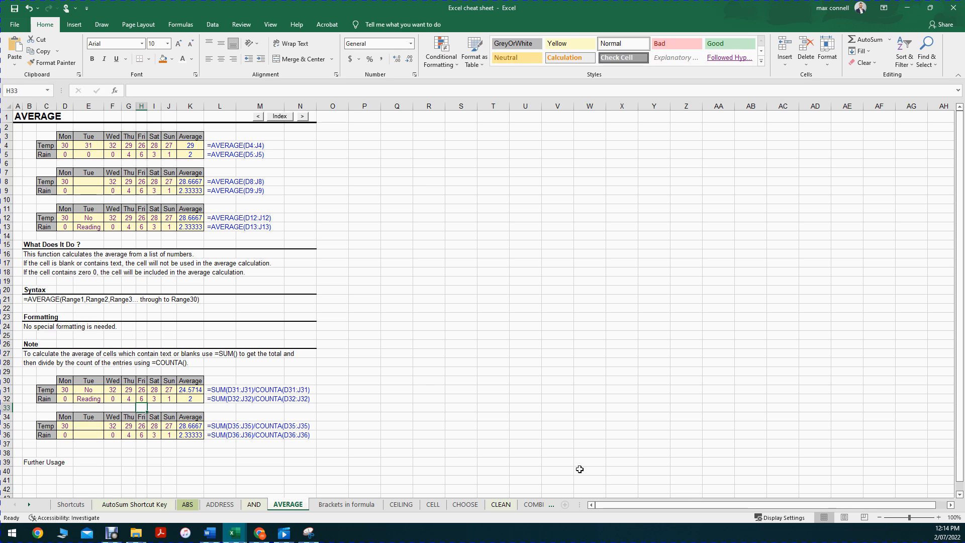
click(438, 453)
click(140, 398)
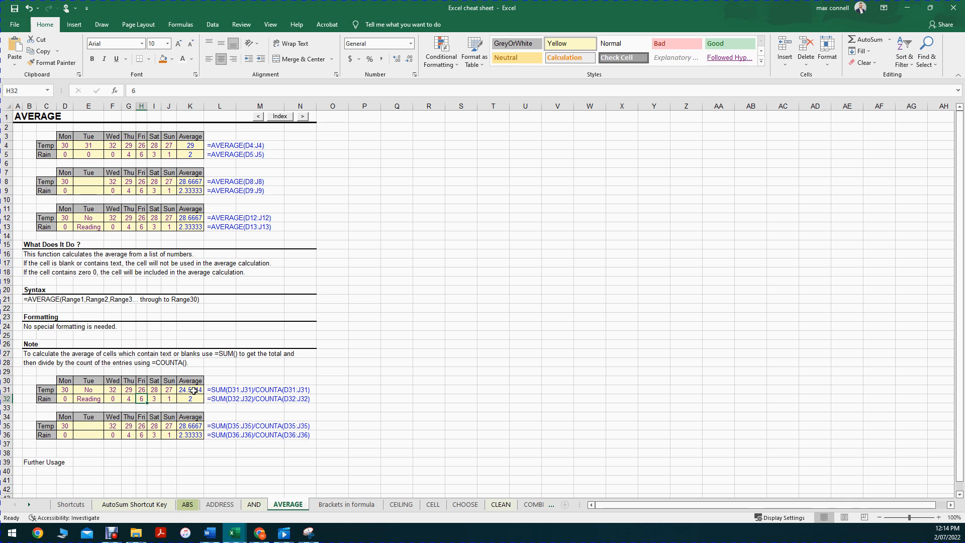
Examine the formula =SUM(D31:J31)/COUNTA(D31:J31) in the Temp average cell K31 and the range it references, leaving it unedited
click(191, 390)
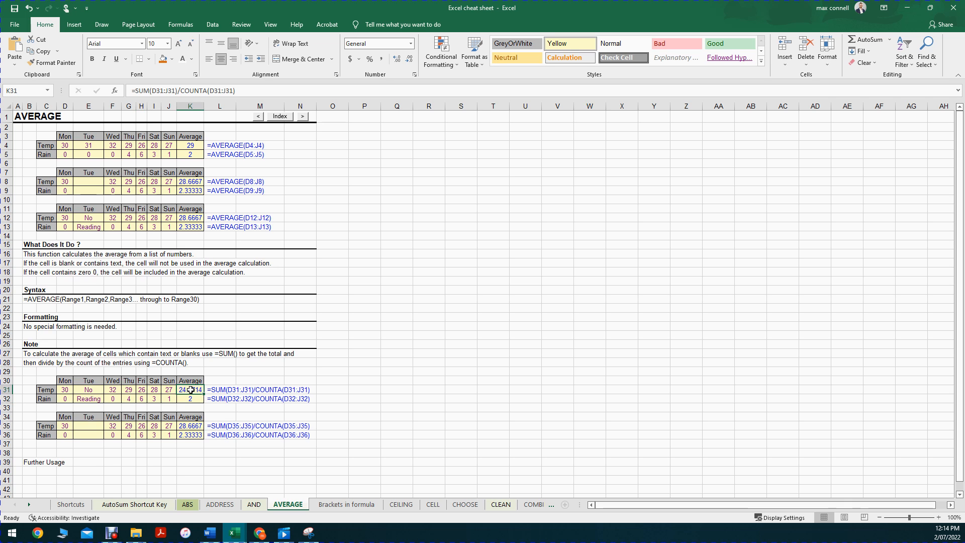
drag(240, 92, 79, 89)
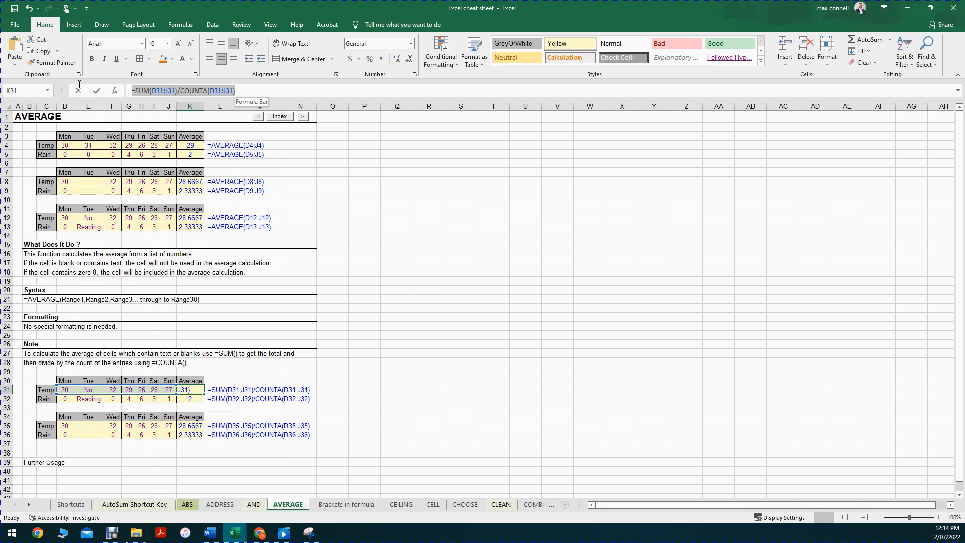
click(132, 91)
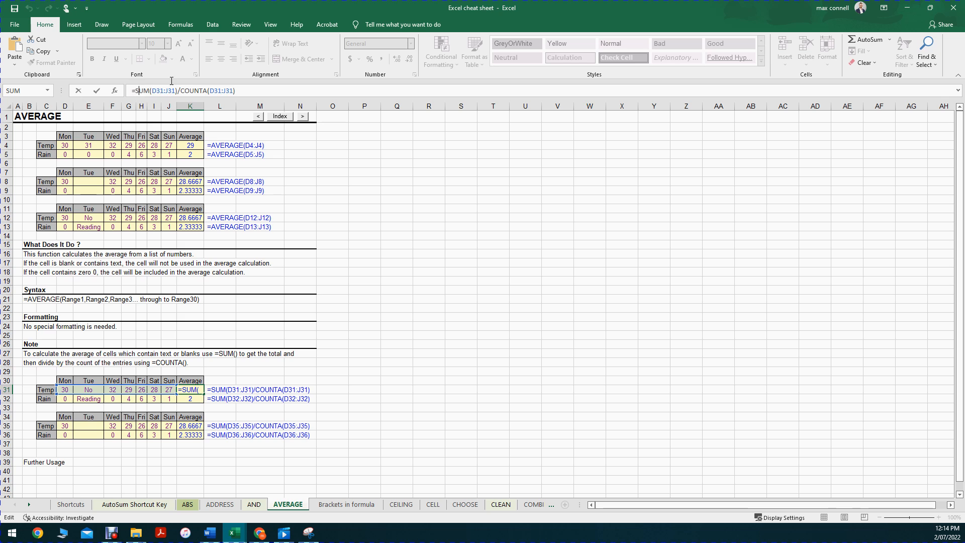
drag(135, 91, 262, 79)
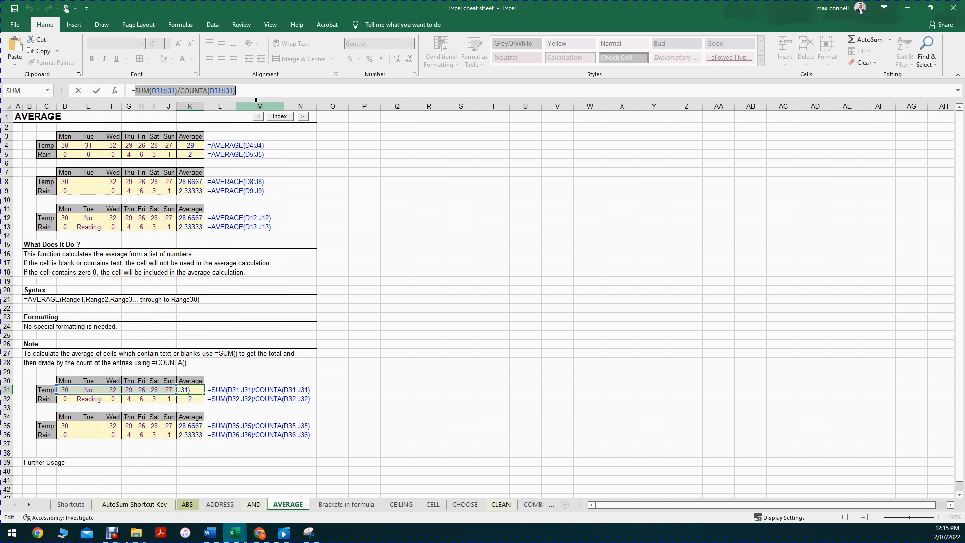
click(134, 90)
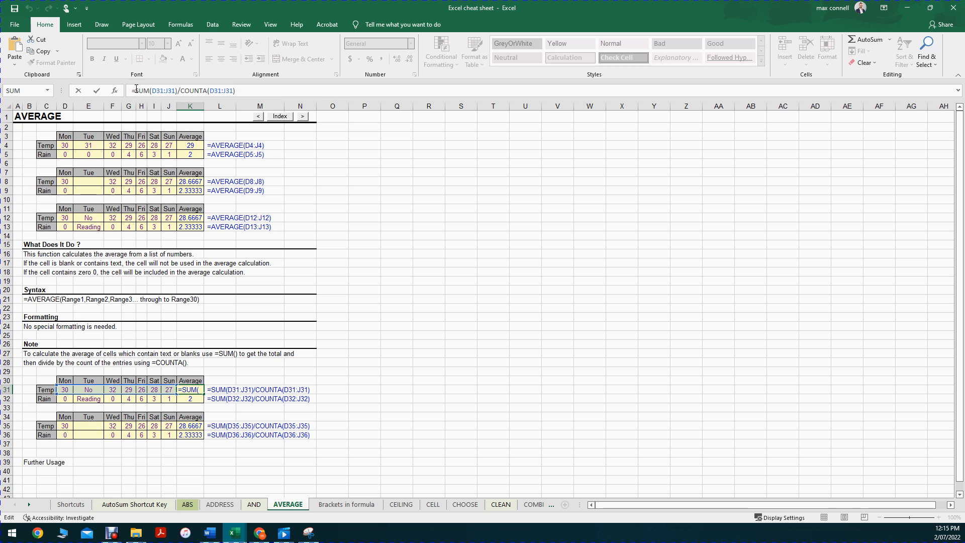
drag(136, 90, 324, 94)
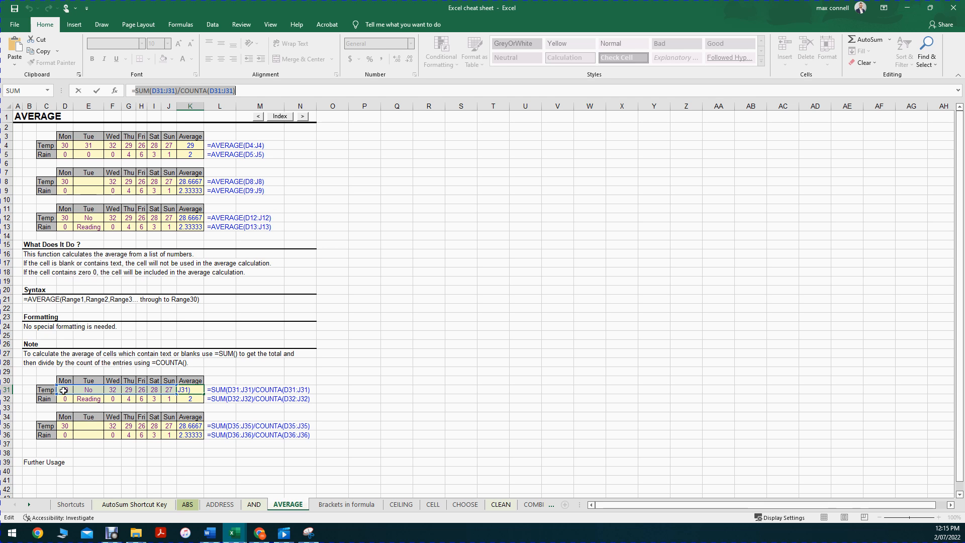
key(Escape)
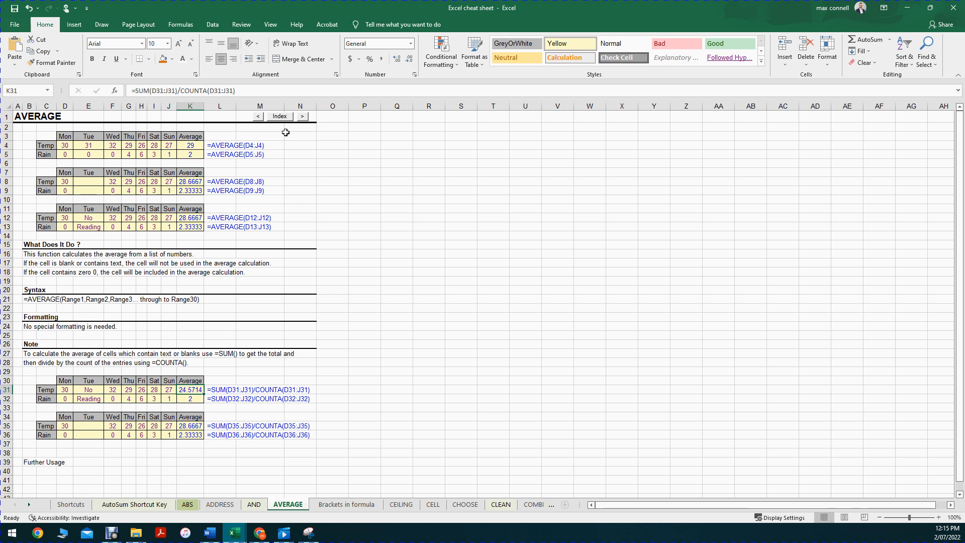
key(F2)
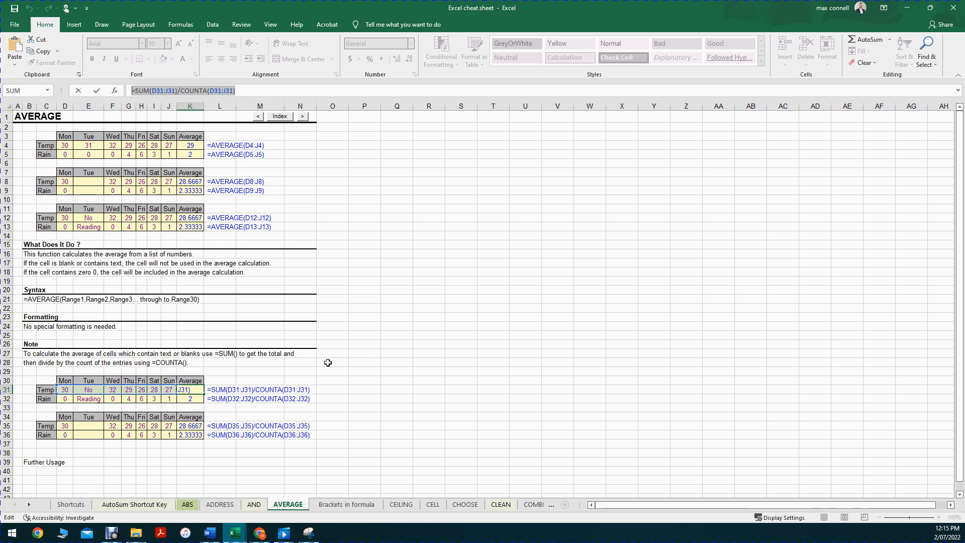
key(Escape)
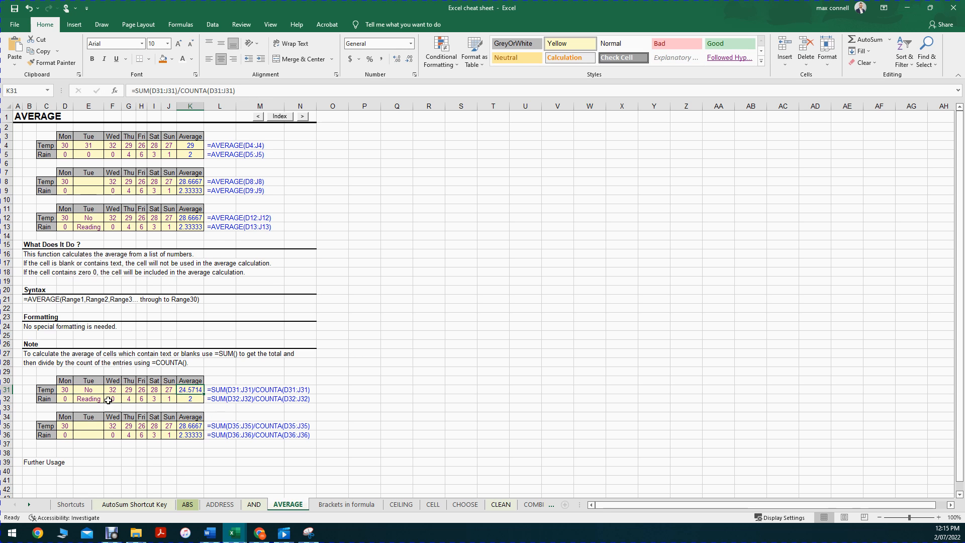
double_click(193, 390)
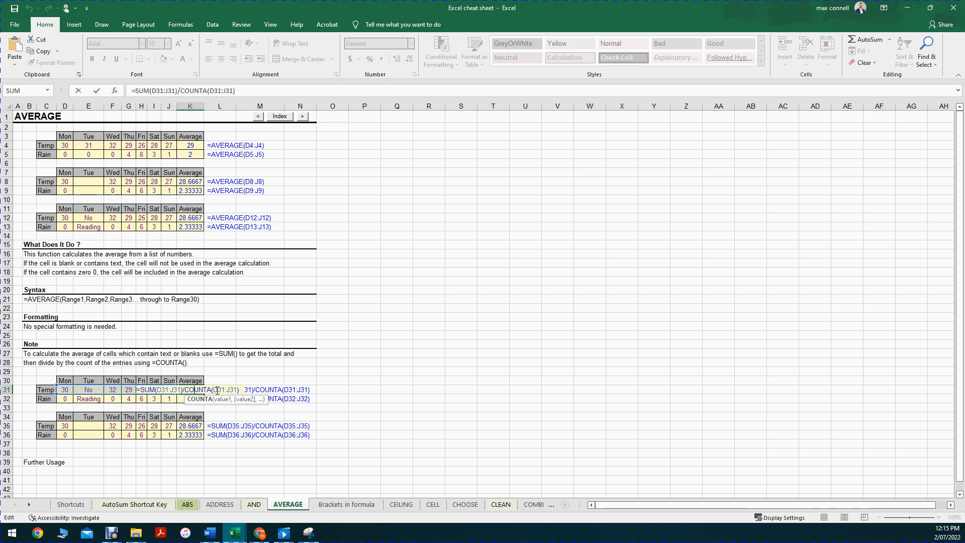
key(Escape)
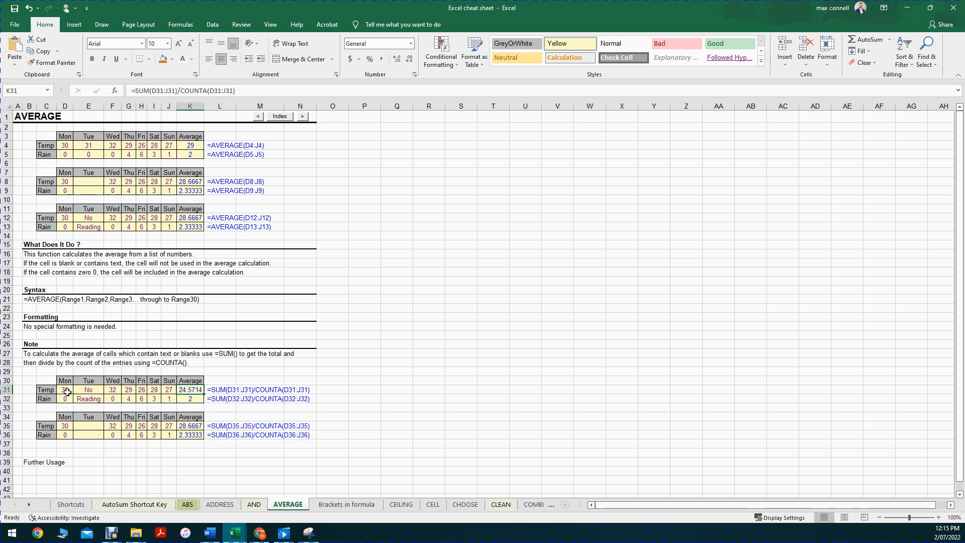
Highlight the Temp readings D31:J31 that the average formula in K31 sums and counts
drag(64, 391, 171, 387)
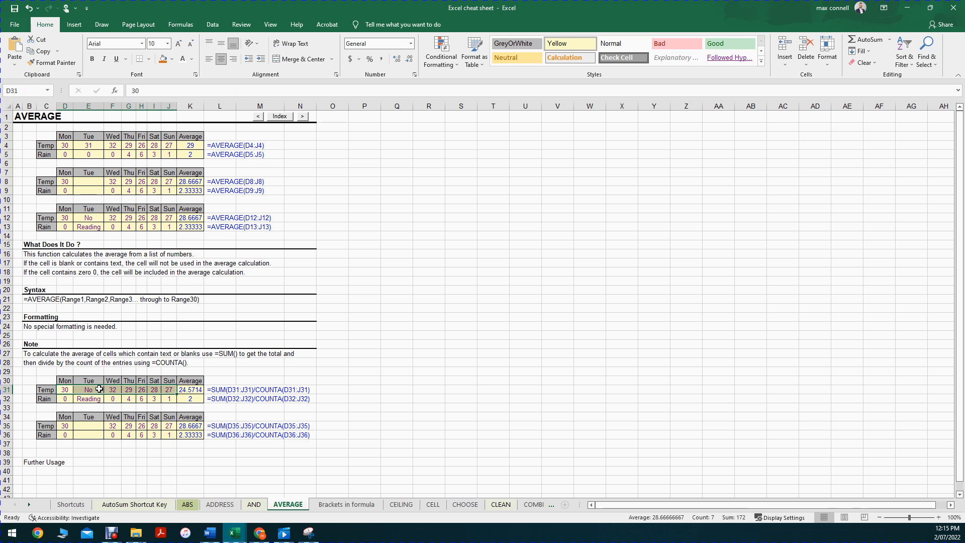
click(65, 381)
key(Down)
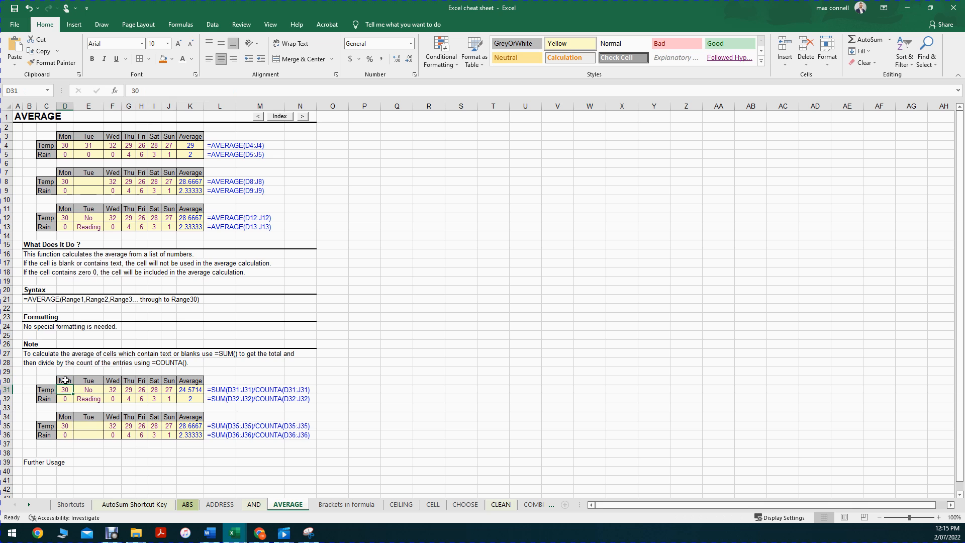
key(ctrl+shift+Right)
key(ctrl+shift+Left)
key(shift+Right)
key(shift+Right)
key(shift+Right)
key(shift+Right)
key(shift+Right)
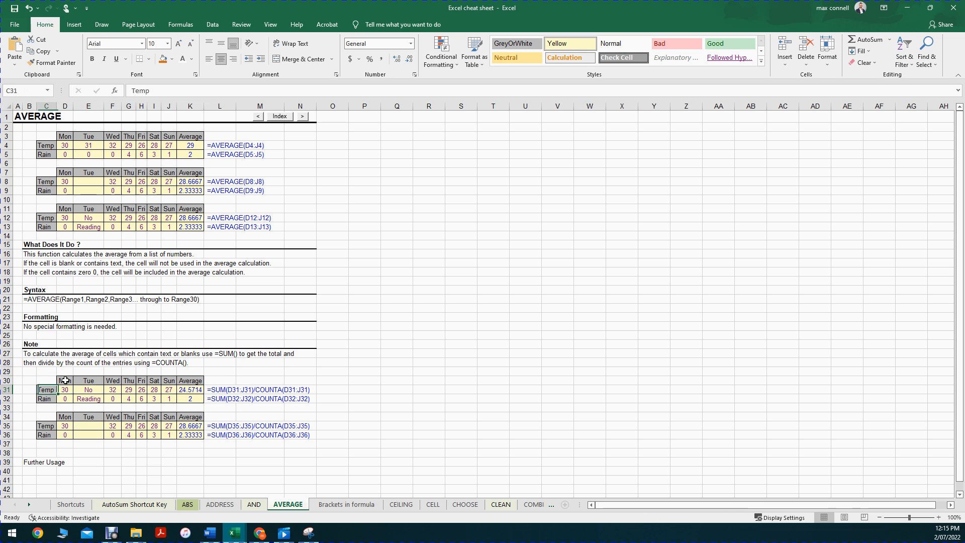
key(shift+Right)
key(shift+Right)
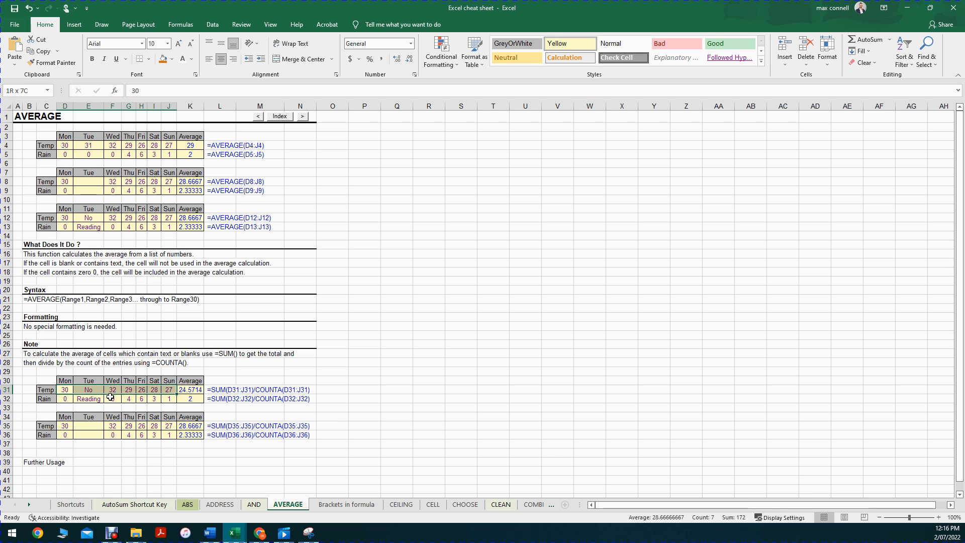
Review the Temp row across D31:J31, including the text entry in E31, and return to the average in K31
drag(166, 389, 65, 386)
click(280, 389)
drag(172, 389, 64, 389)
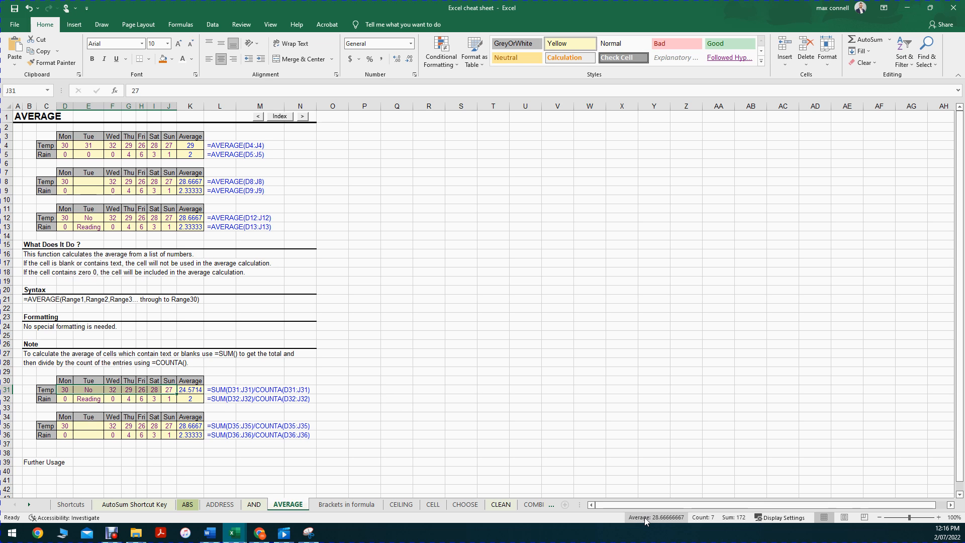
click(84, 391)
click(170, 391)
click(191, 391)
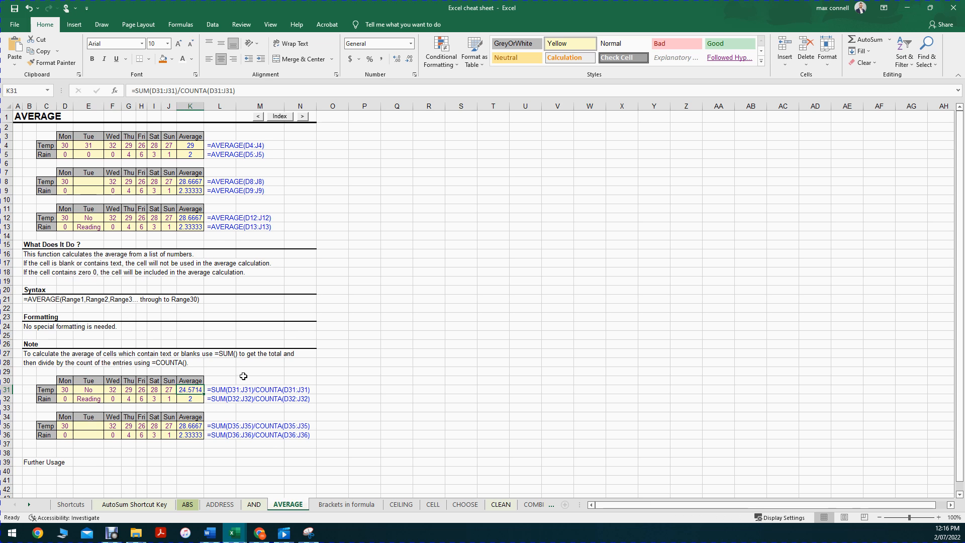
Compare the AVERAGE formula text in L12 with the SUM/COUNTA formula in K31, opening K31 in edit mode
click(215, 218)
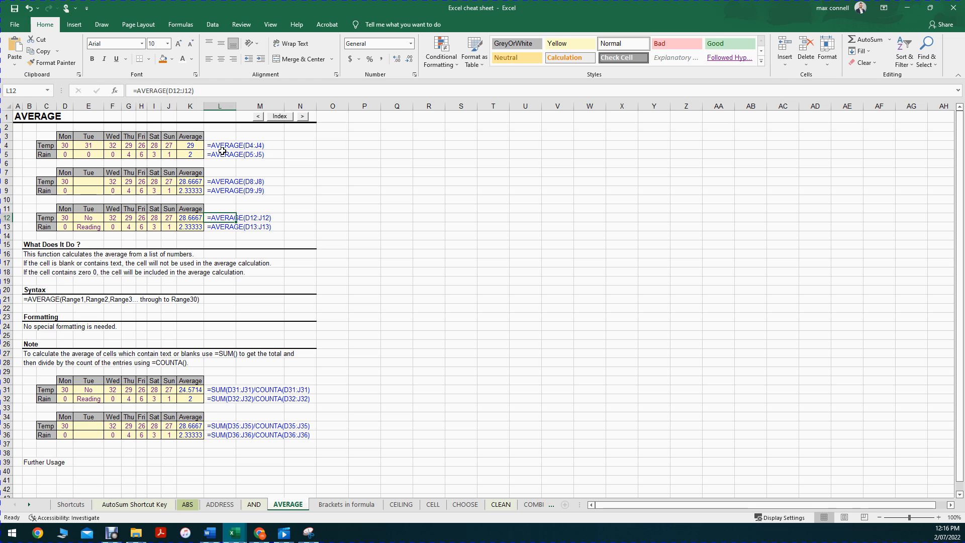
click(197, 391)
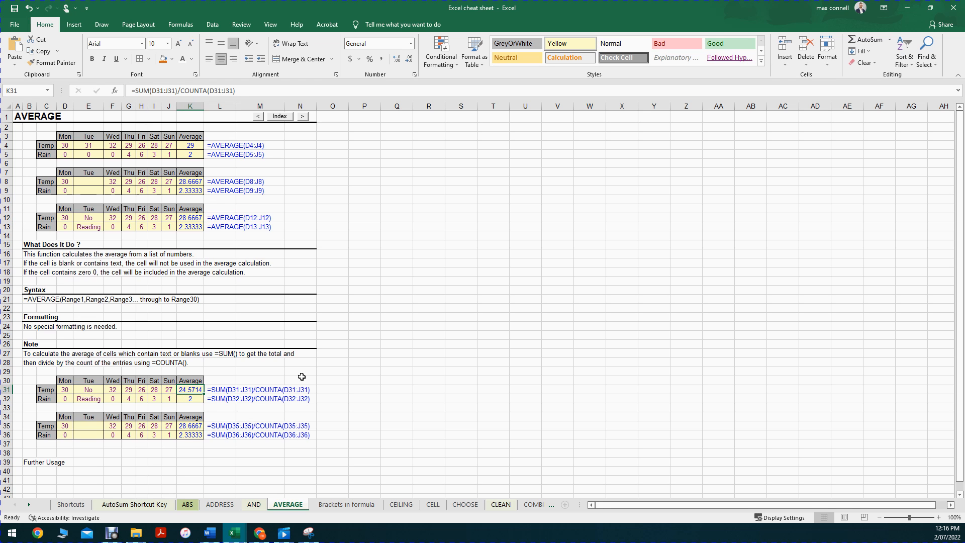
double_click(195, 391)
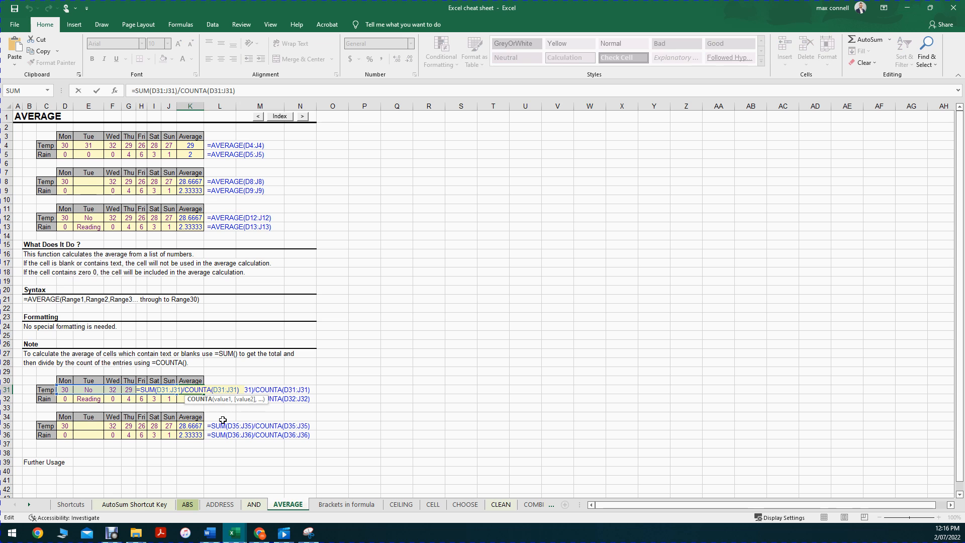
Examine the AVERAGE formulas in K12 and K8 without editing them, and highlight the Temp readings D8:J8
click(189, 219)
double_click(189, 219)
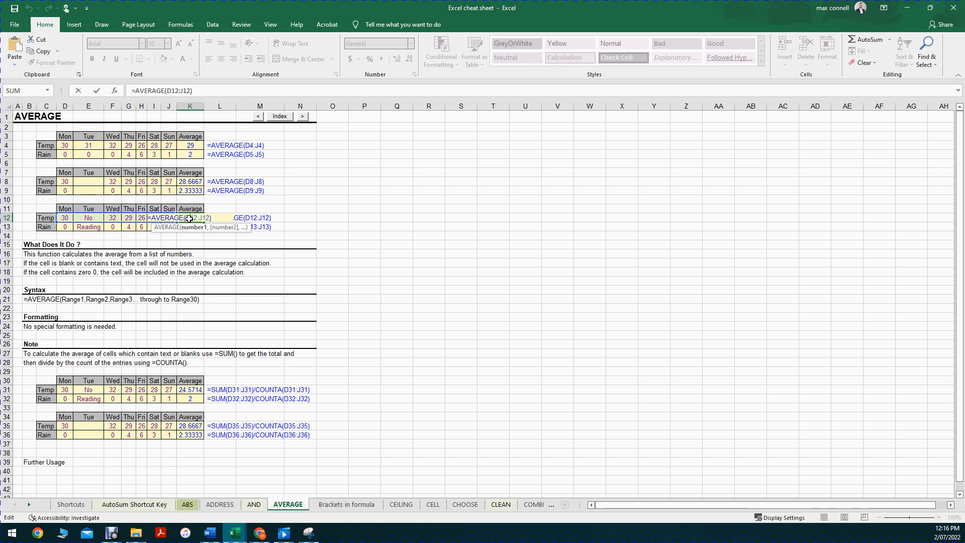
click(187, 183)
double_click(188, 183)
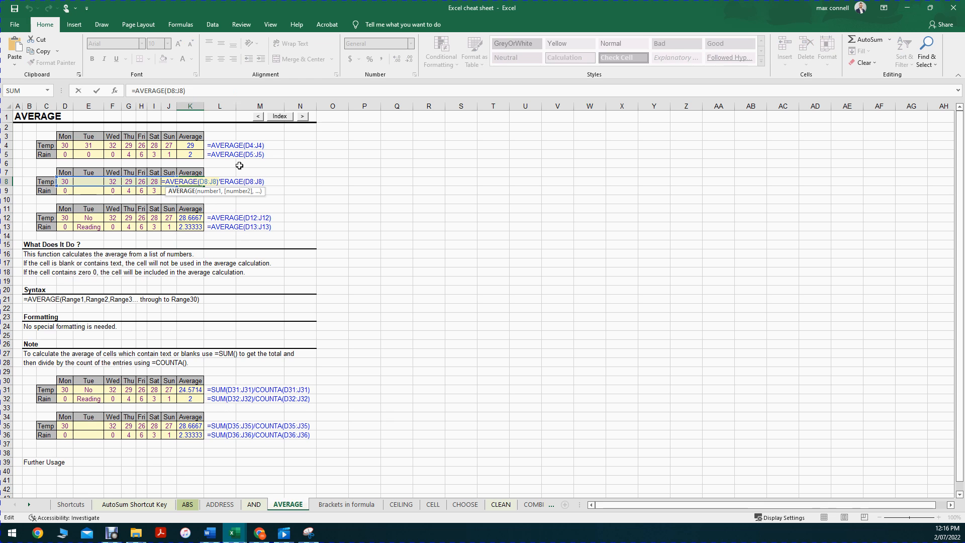
click(178, 90)
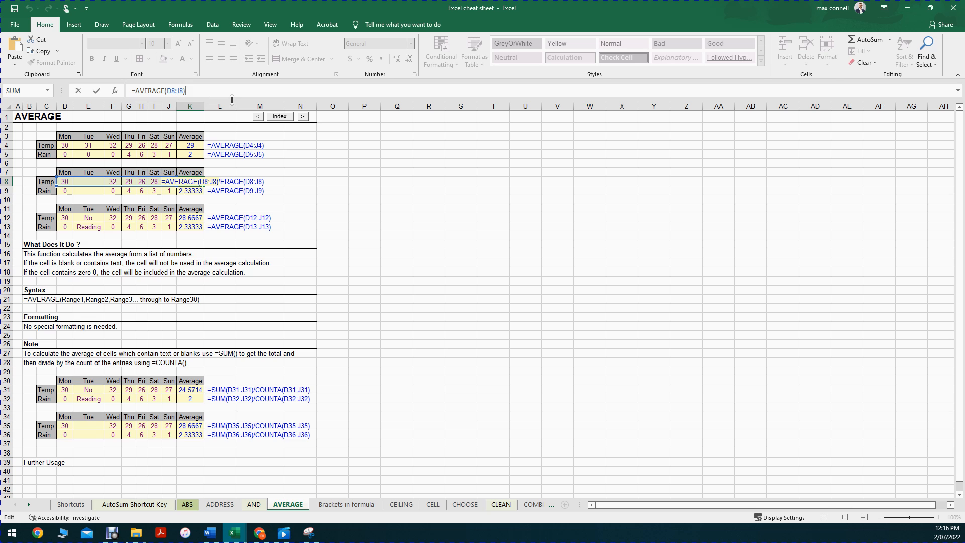
key(Escape)
drag(59, 183, 173, 182)
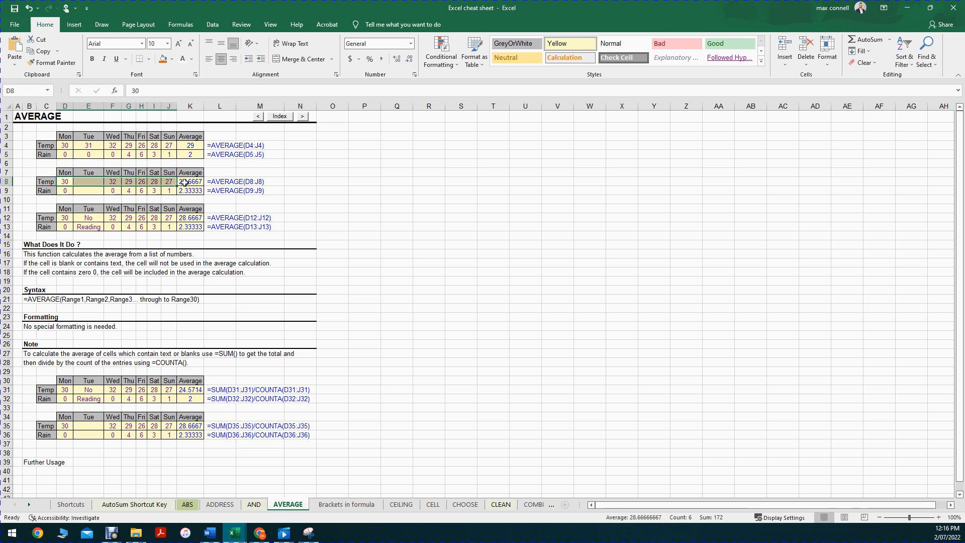
Try changing the AVERAGE range in K8 to F8:J8 by moving its reference outline on the sheet, and undo the change
double_click(197, 182)
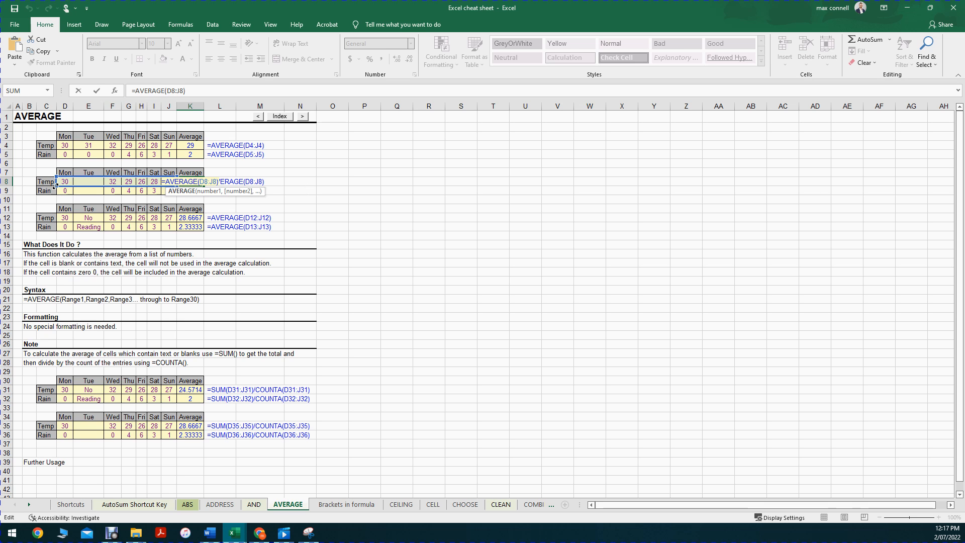
drag(64, 185, 105, 186)
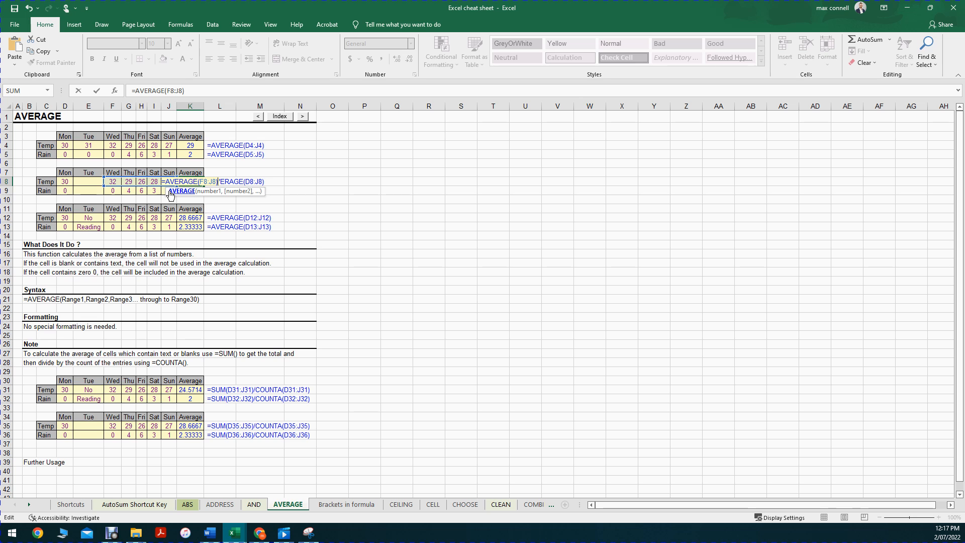
key(Return)
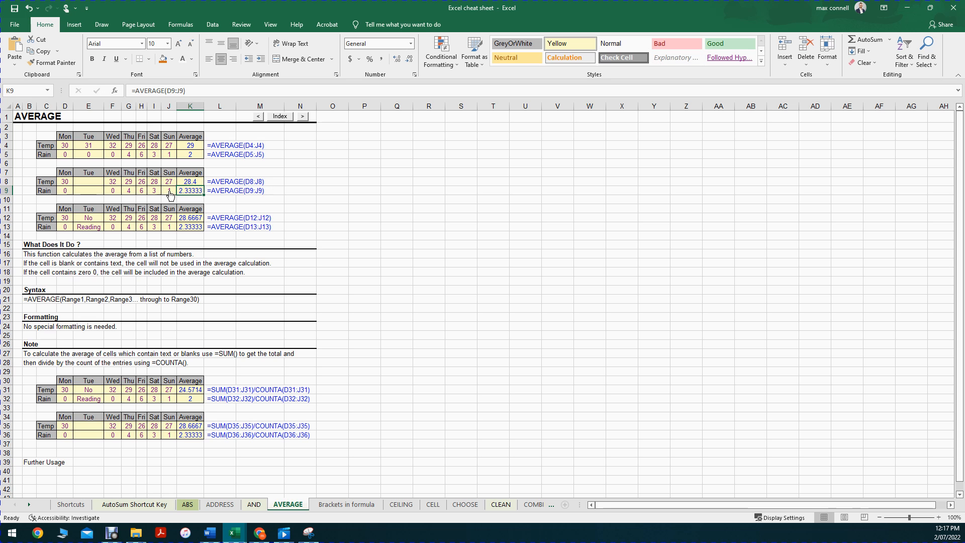
key(Up)
key(ctrl+z)
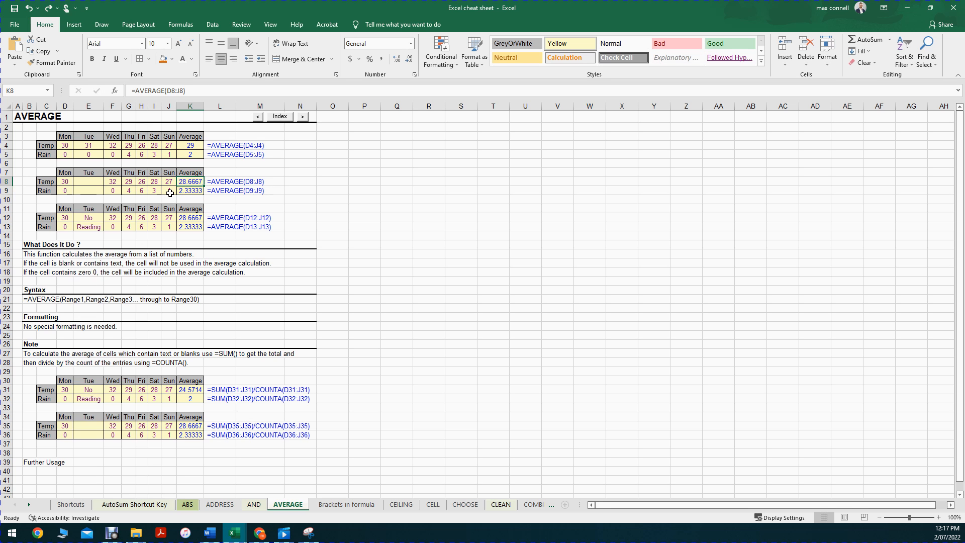
Inspect the D8:J8 reference inside the AVERAGE formula in K8, leaving the formula unedited
double_click(191, 181)
key(Escape)
double_click(185, 180)
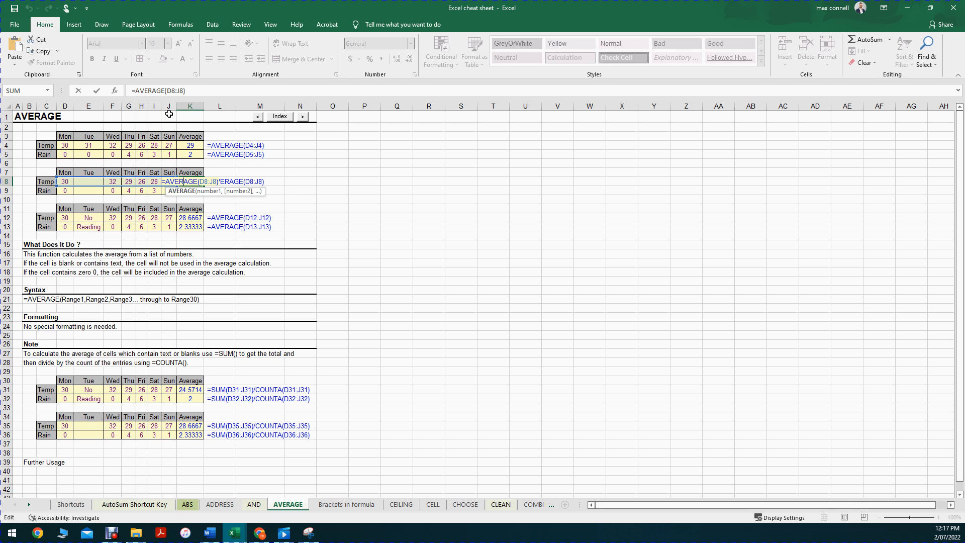
click(177, 91)
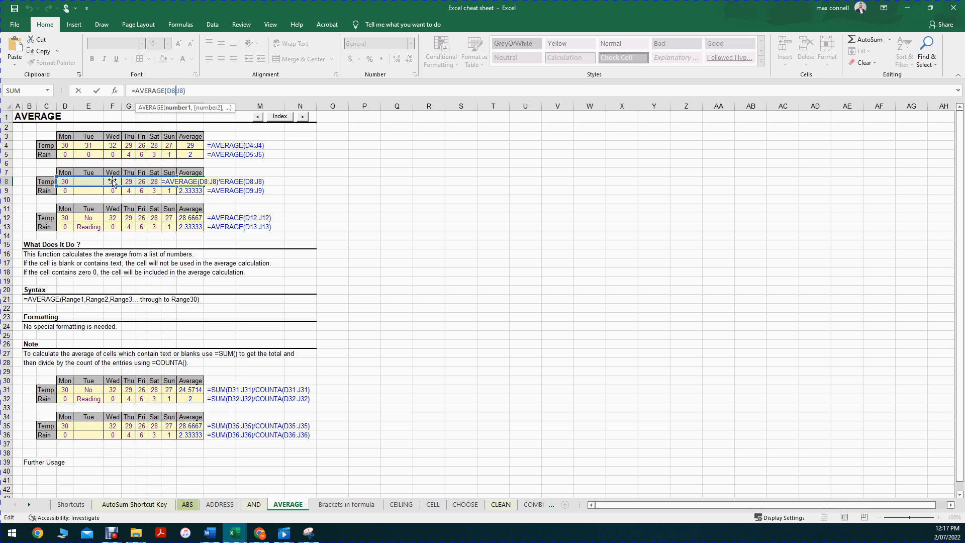
key(Escape)
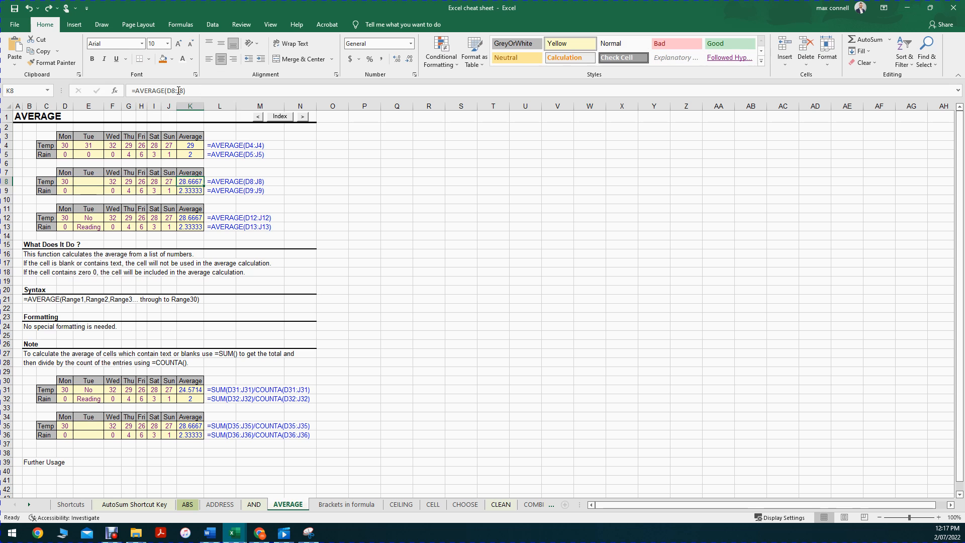
Edit the Temp average formula in K8 to read =AVERAGE(F8:J8)
click(176, 91)
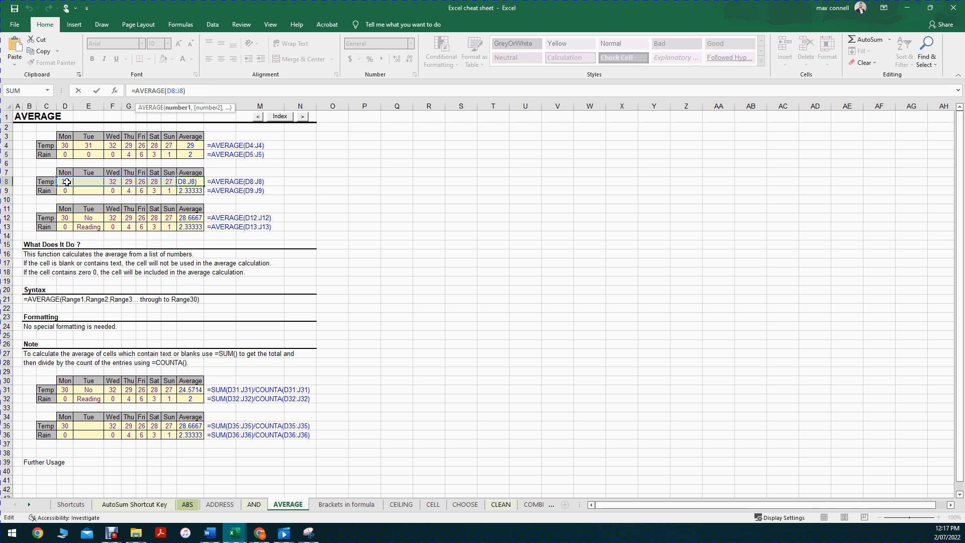
click(168, 91)
key(BackSpace)
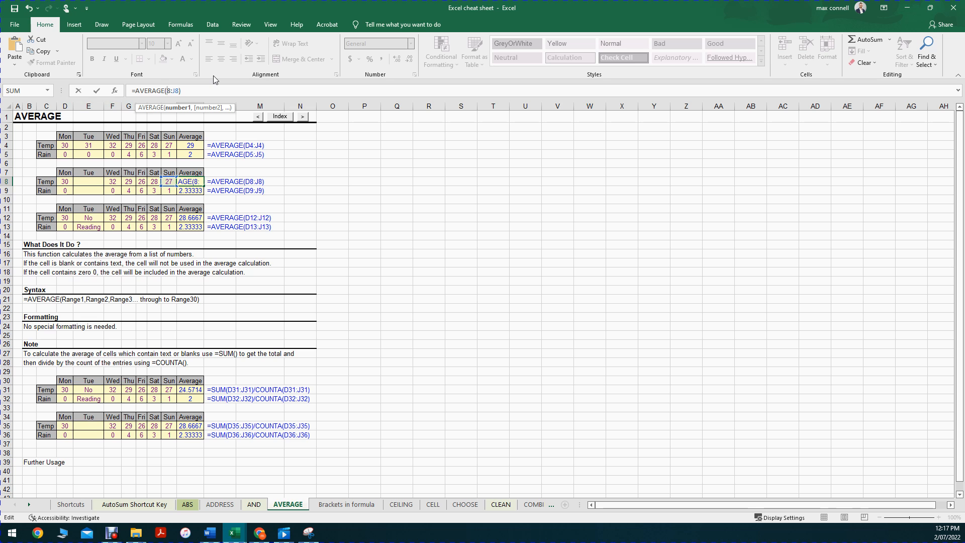
text(F)
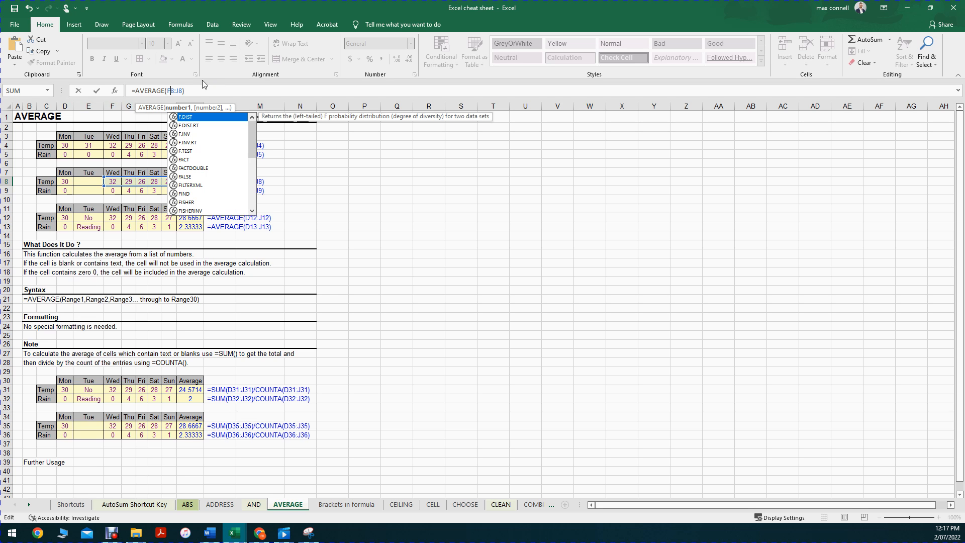
click(176, 90)
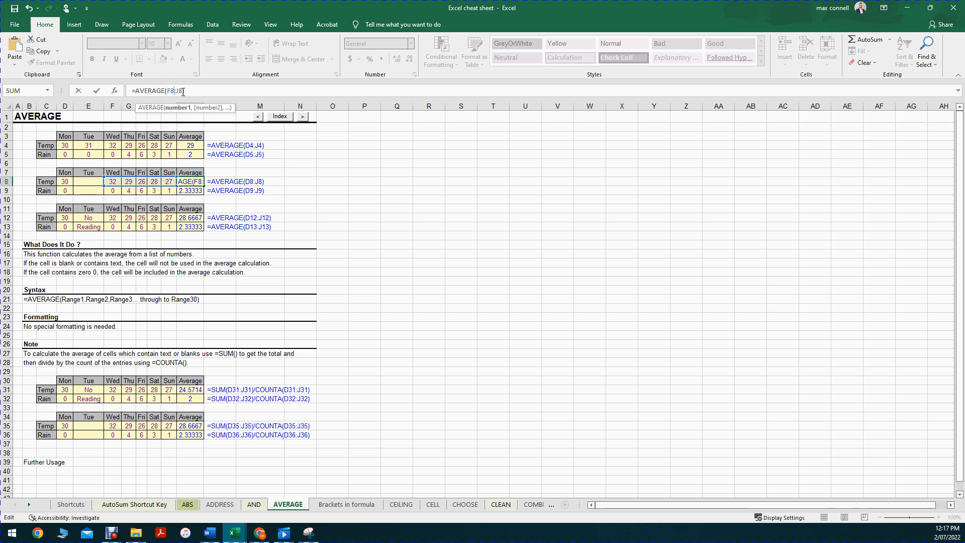
key(Return)
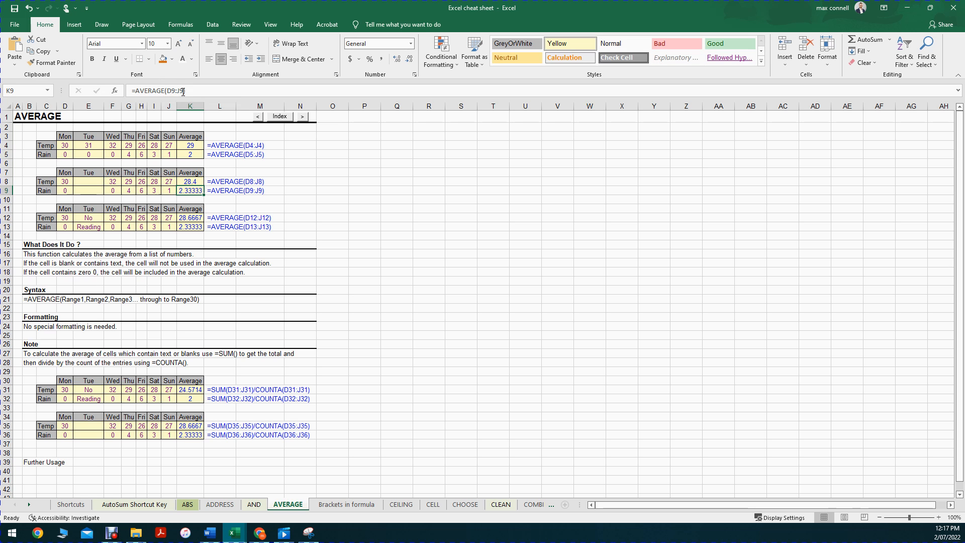
Switch to the Snipping Tool, move its window clear of the worksheet, and return to the workbook
click(309, 533)
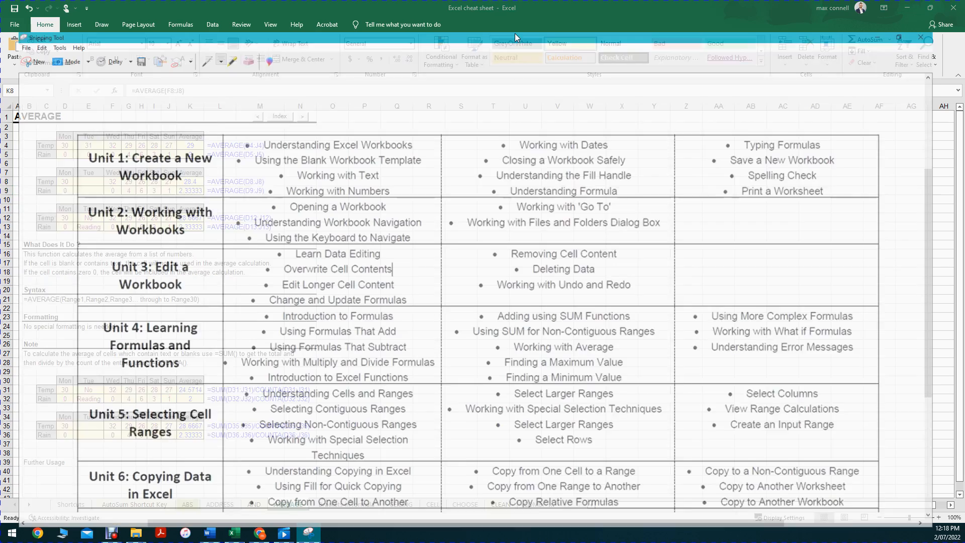
drag(482, 10, 964, 75)
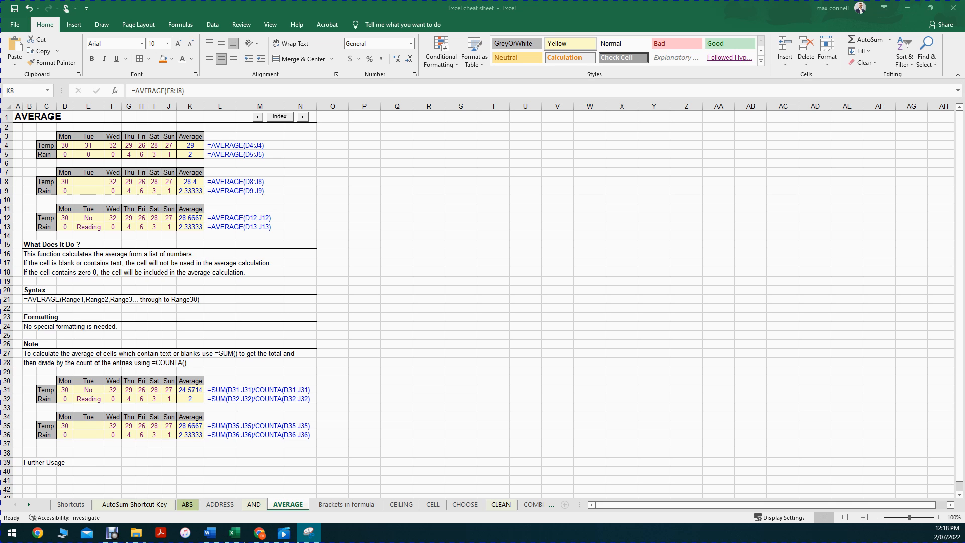
click(247, 217)
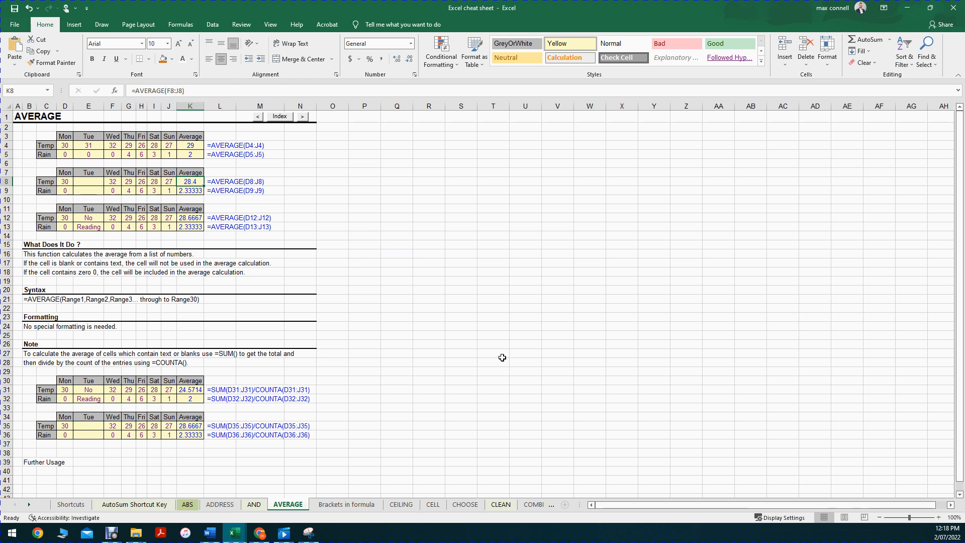
Replace the formula in K8 with a SUM of F8:J8, and undo the entry
text(=sum()
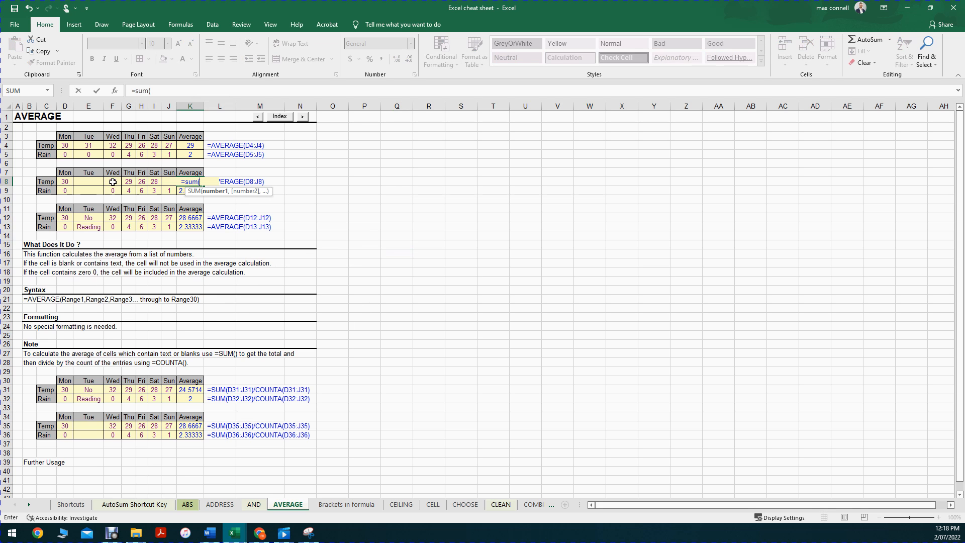
drag(109, 182, 175, 179)
key(Return)
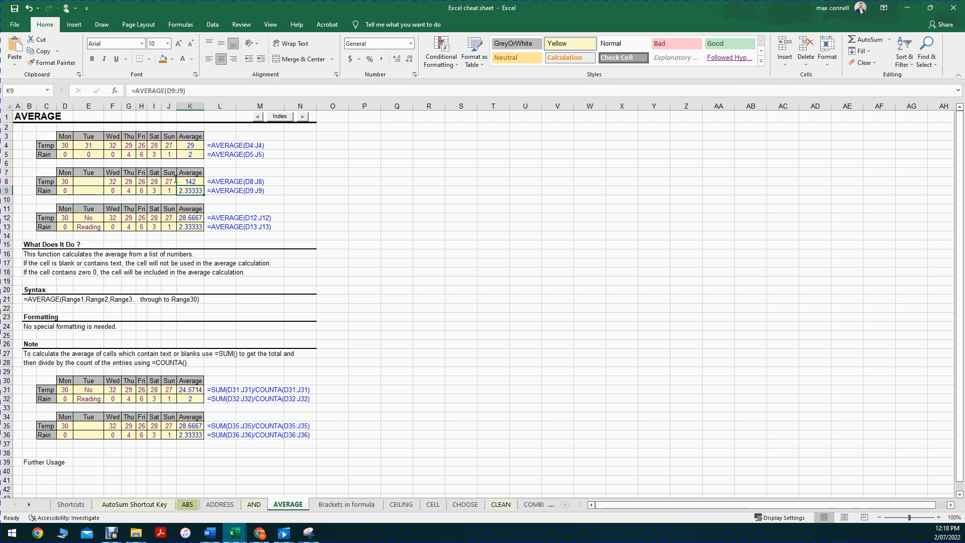
key(ctrl+z)
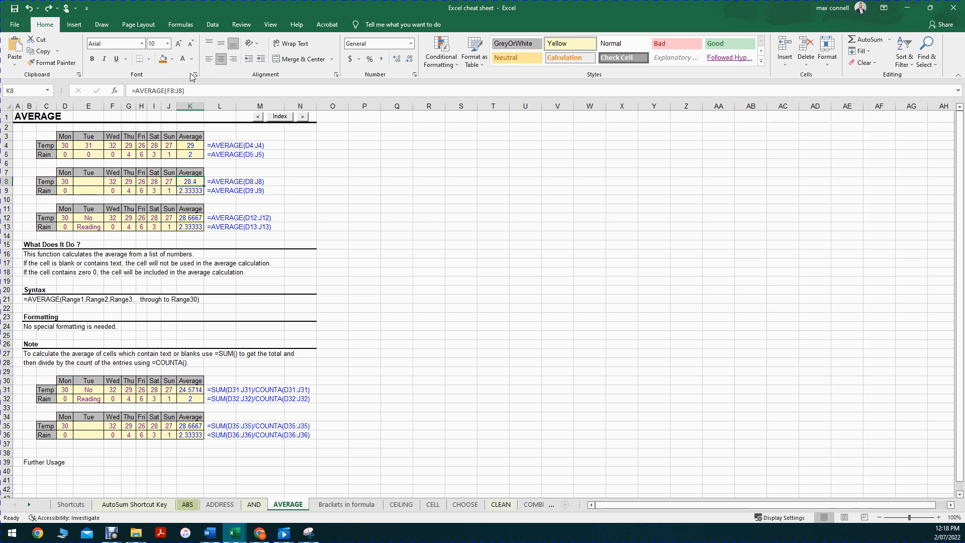
Replace the function name AVERAGE with SUM in the K8 formula, keeping the range F8:J8, and reselect the cell
double_click(143, 91)
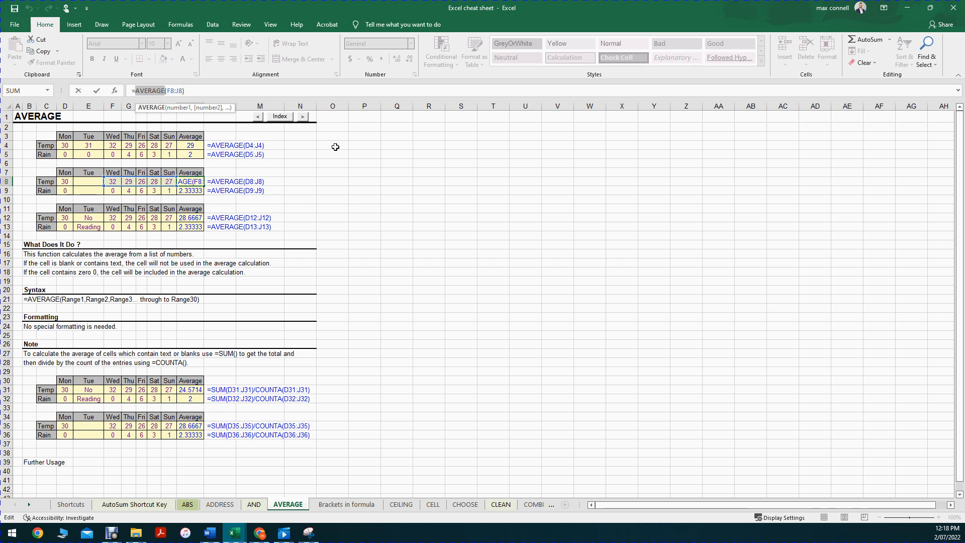
text(sum)
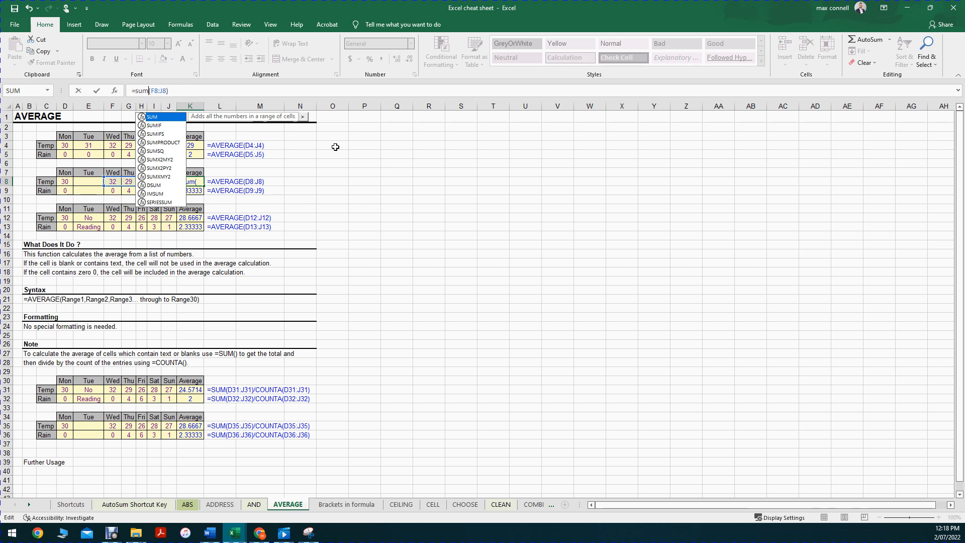
key(Return)
click(192, 180)
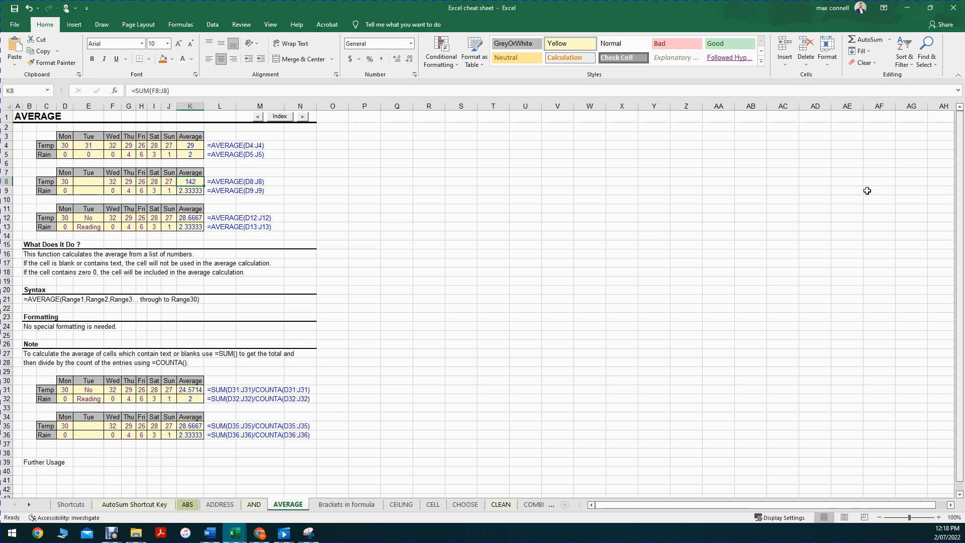
Clear the contents of the range D4:K37, covering all the example tables
drag(65, 146, 191, 440)
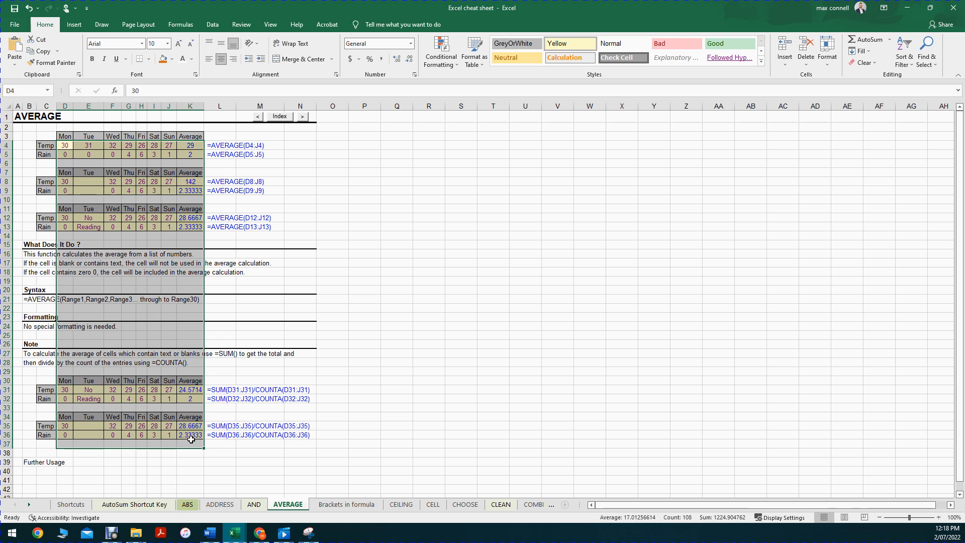
key(Delete)
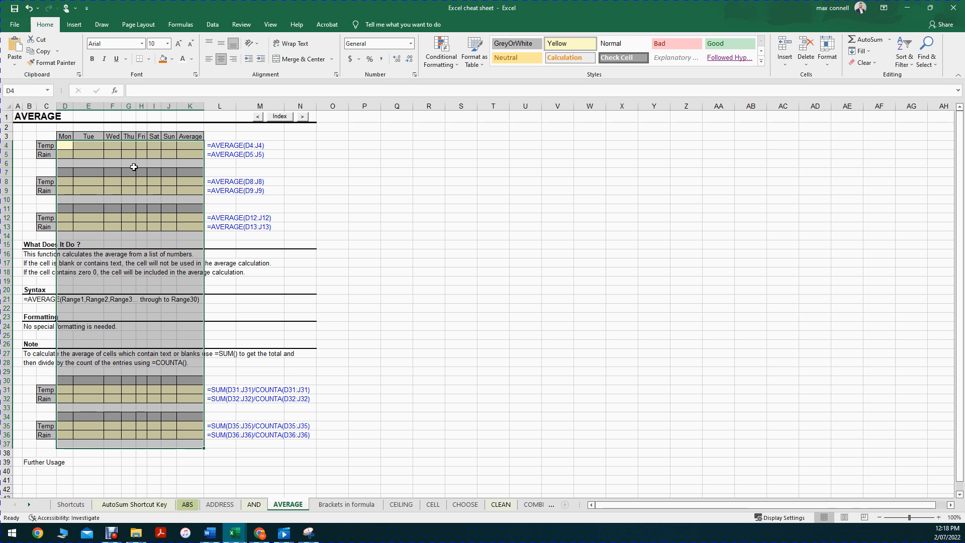
Undo the clearing and the SUM edit, plus the K8 AVERAGE entry and the K31 formula entry through the undo history
click(29, 10)
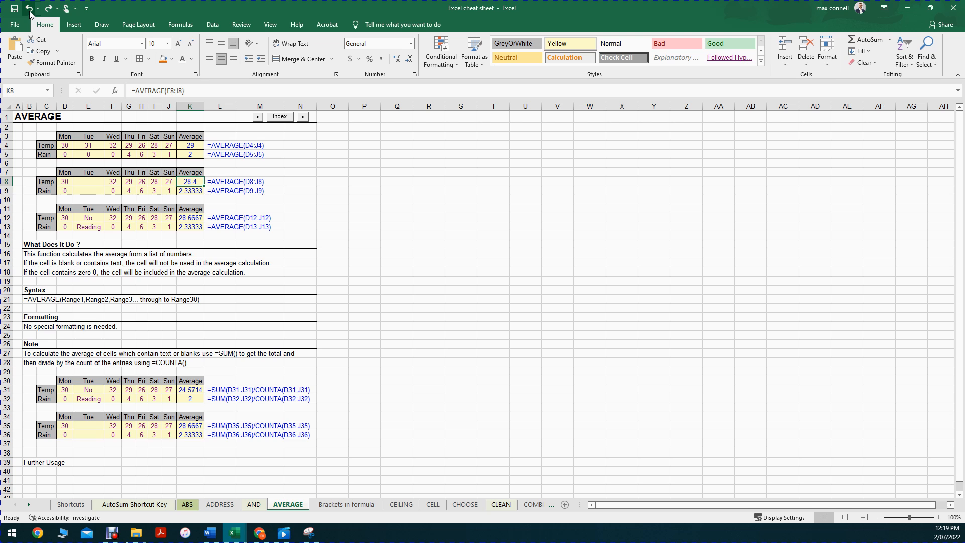
click(37, 9)
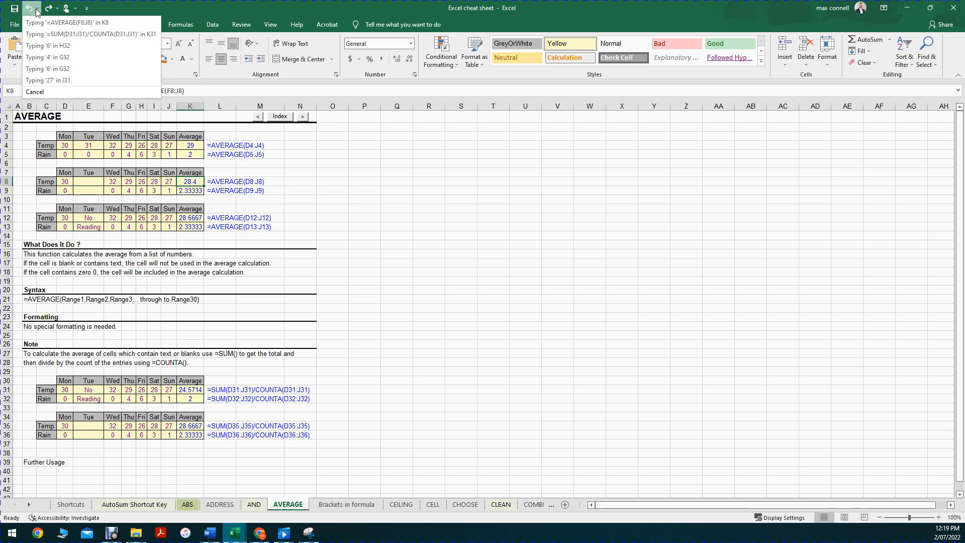
click(89, 33)
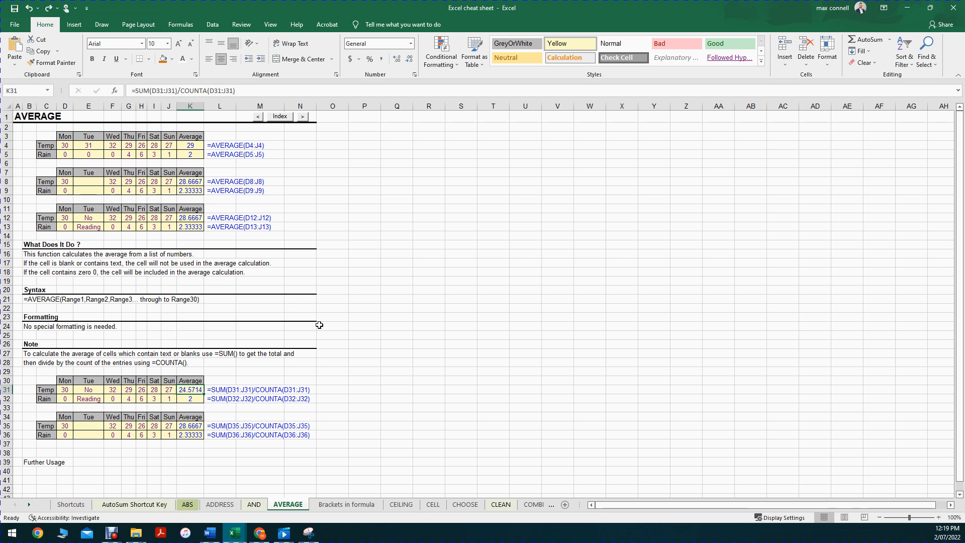
Check the redo history and redo all four undone actions, from the K31 formula entry through the clearing of the tables
click(57, 9)
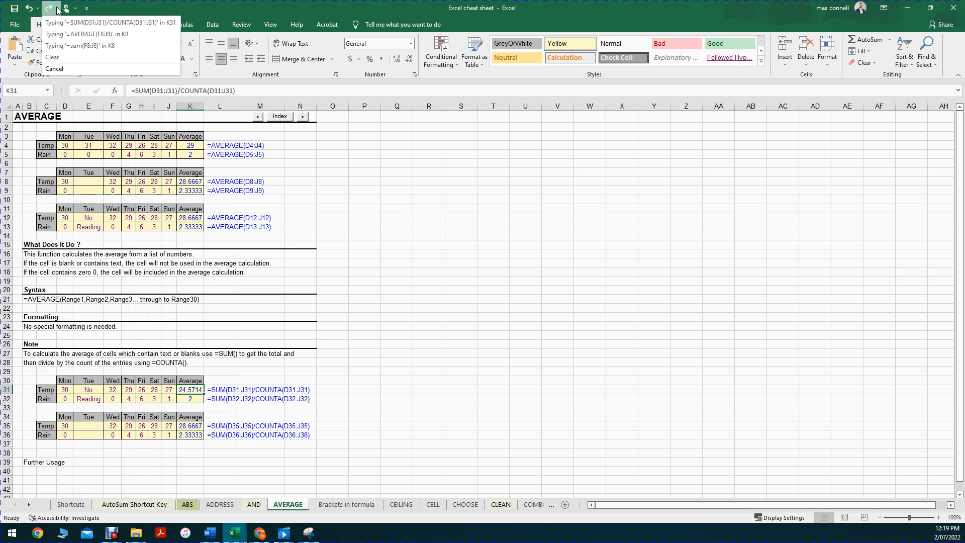
click(46, 11)
click(46, 9)
click(46, 10)
click(46, 9)
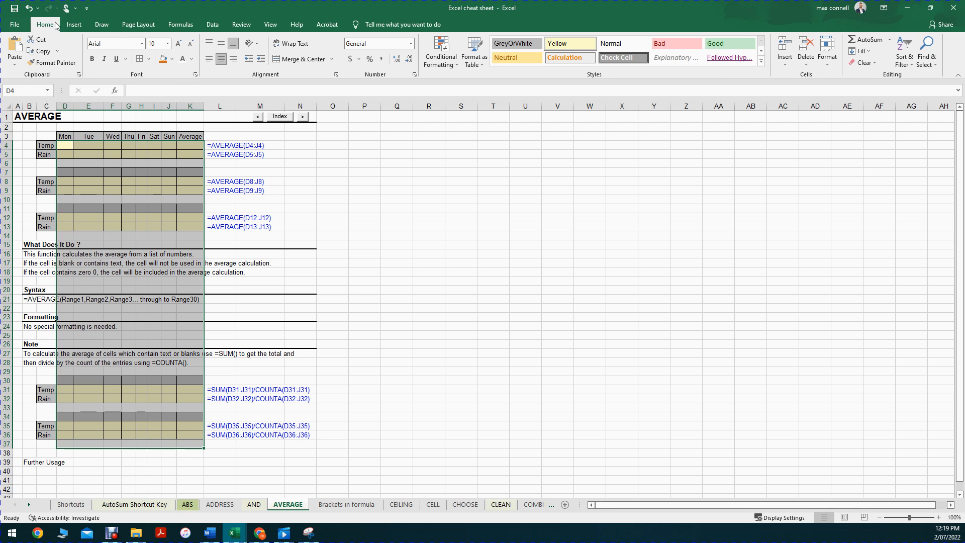
Undo the clearing and the K8 SUM entry, and redo both actions together from the redo history
key(ctrl+z)
key(ctrl+z)
click(59, 9)
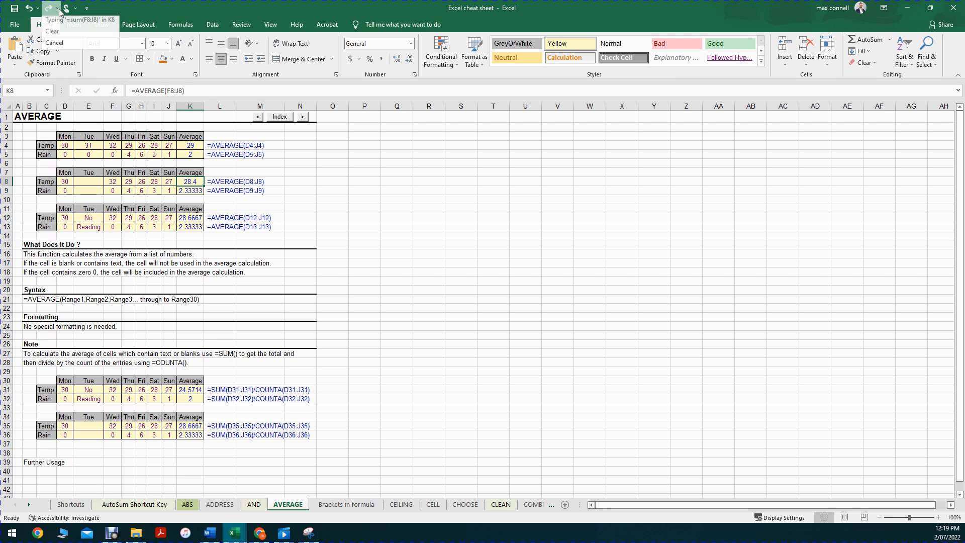
click(80, 40)
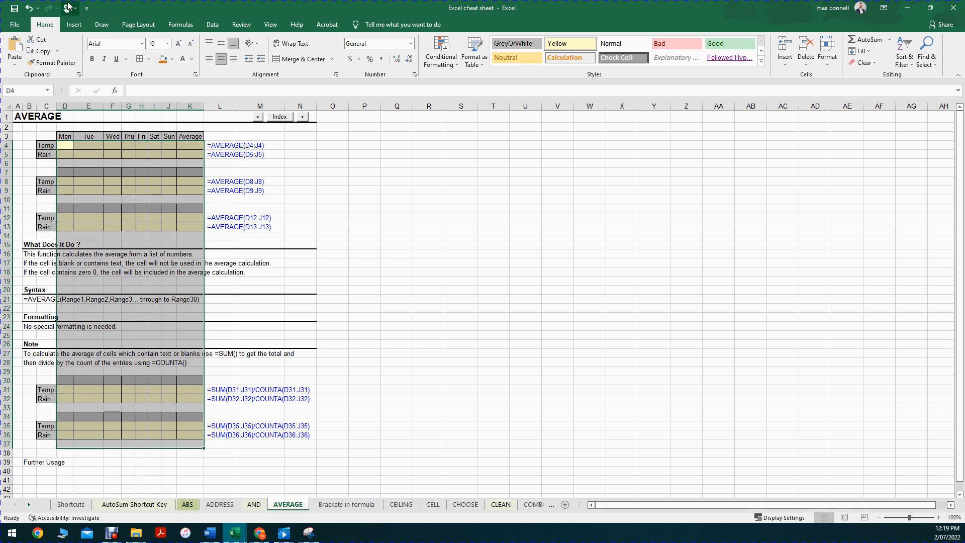
click(31, 13)
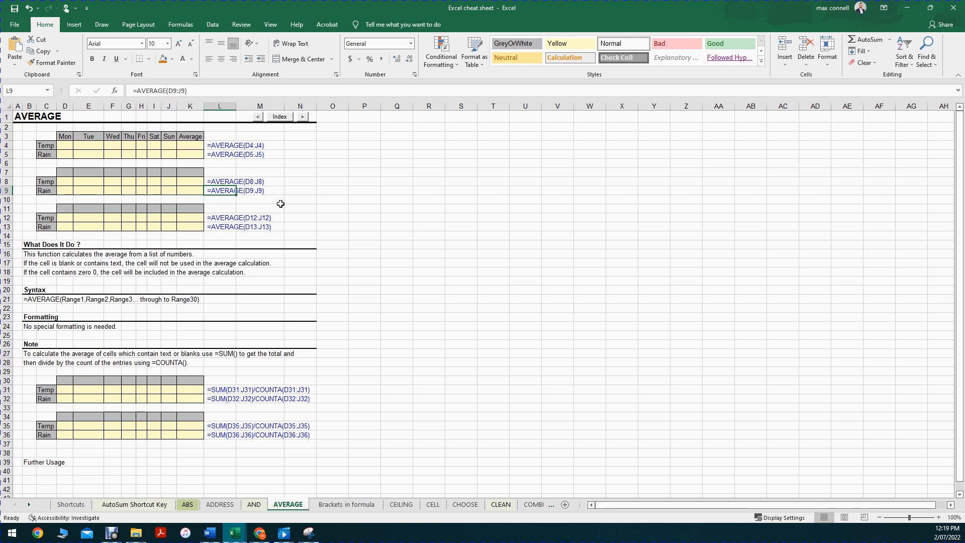
Undo the last four actions, from the clearing of the example tables back to the entry in J31
key(ctrl+z)
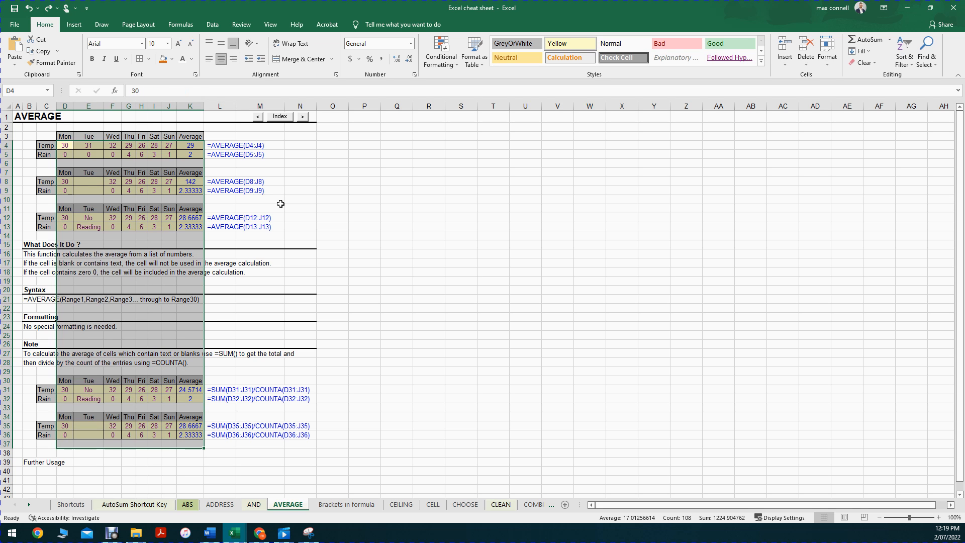
key(ctrl+z)
key(ctrl+z)
key(ctrl+z)
key(ctrl+z)
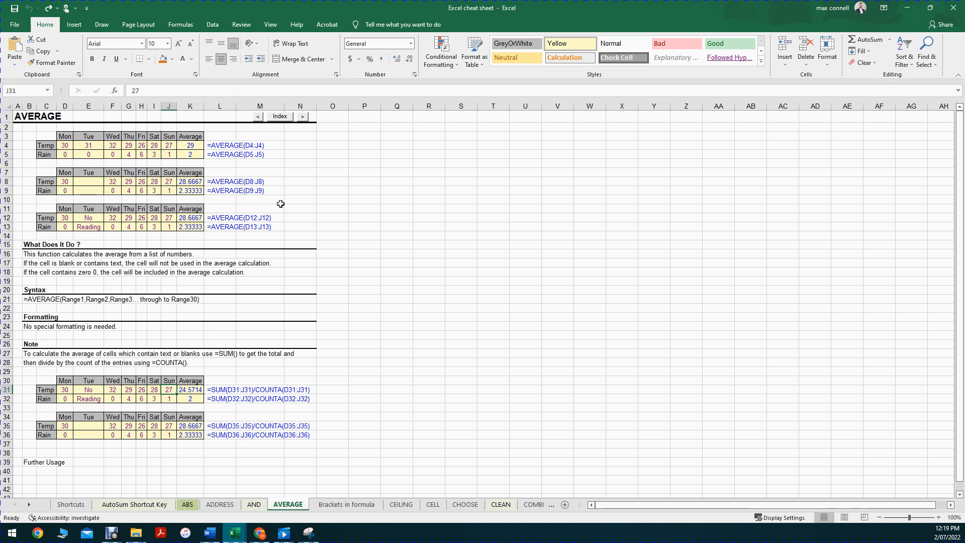
Redo all four undone actions, from the J31 entry through the clearing of the example tables
click(48, 10)
click(48, 9)
click(48, 9)
click(48, 9)
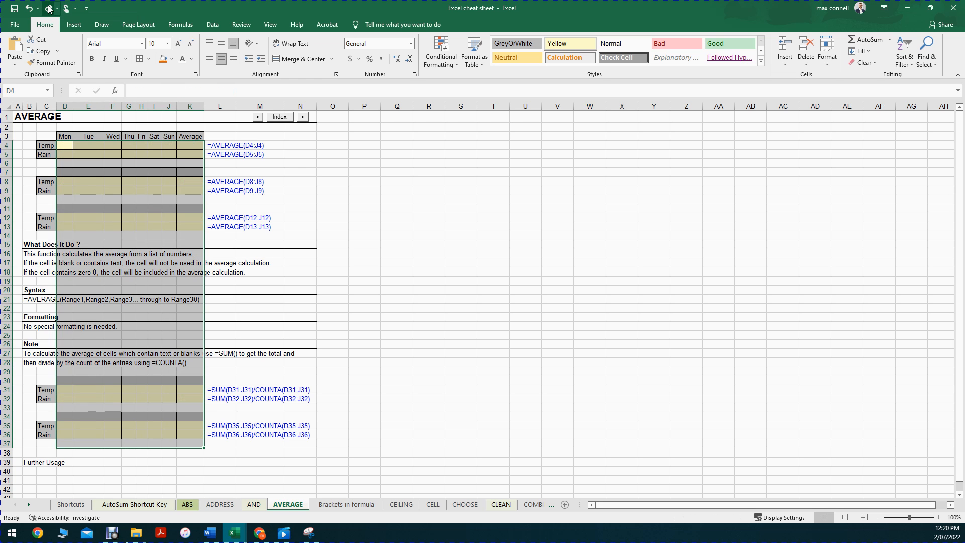
click(446, 160)
key(ctrl+z)
Switch to the course outline capture in Snipping Tool and enlarge its window to view the unit topics
drag(487, 542, 408, 209)
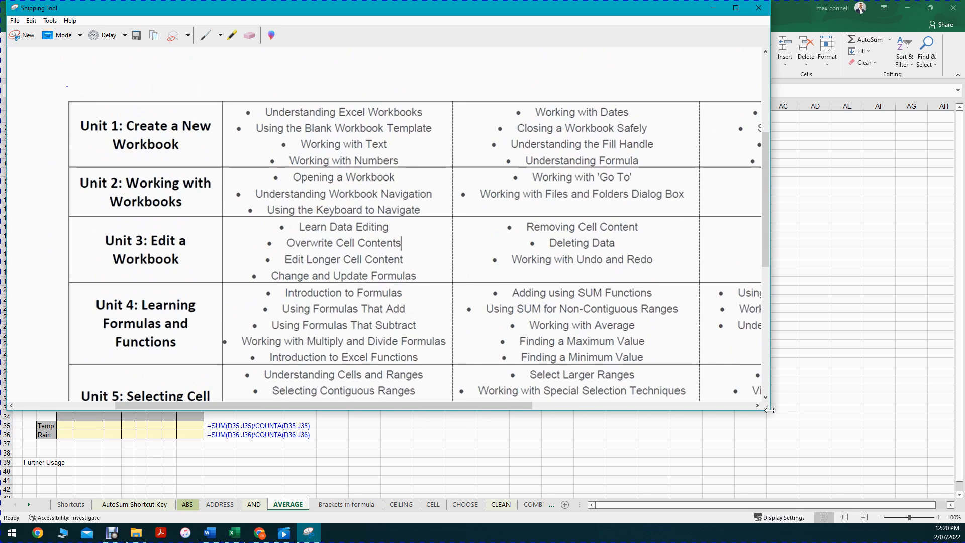
drag(769, 412, 891, 489)
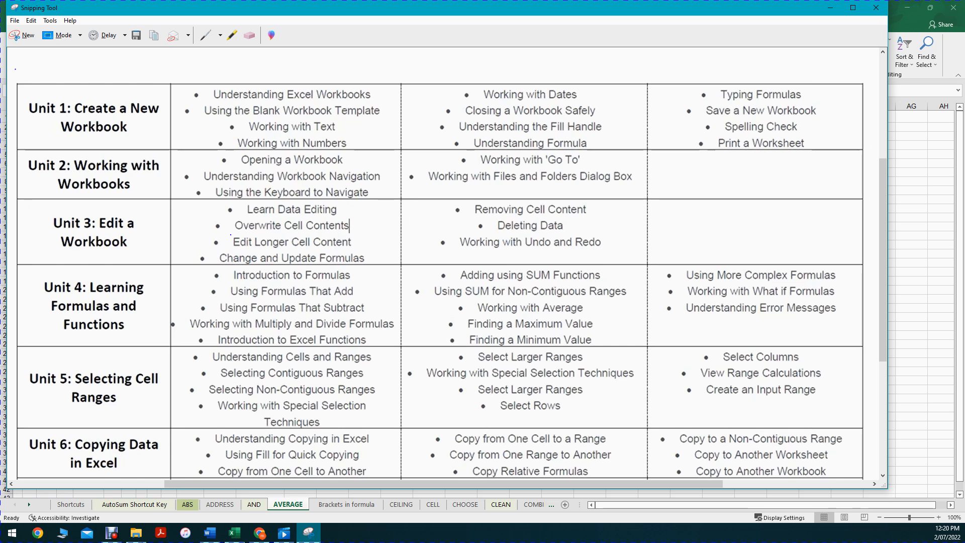
Circle the Change and Update Formulas topic in Unit 3, erase the ink mark, and minimize the course outline window
mouse_move(230, 250)
mouse_down()
mouse_move(374, 249)
mouse_move(220, 237)
mouse_up()
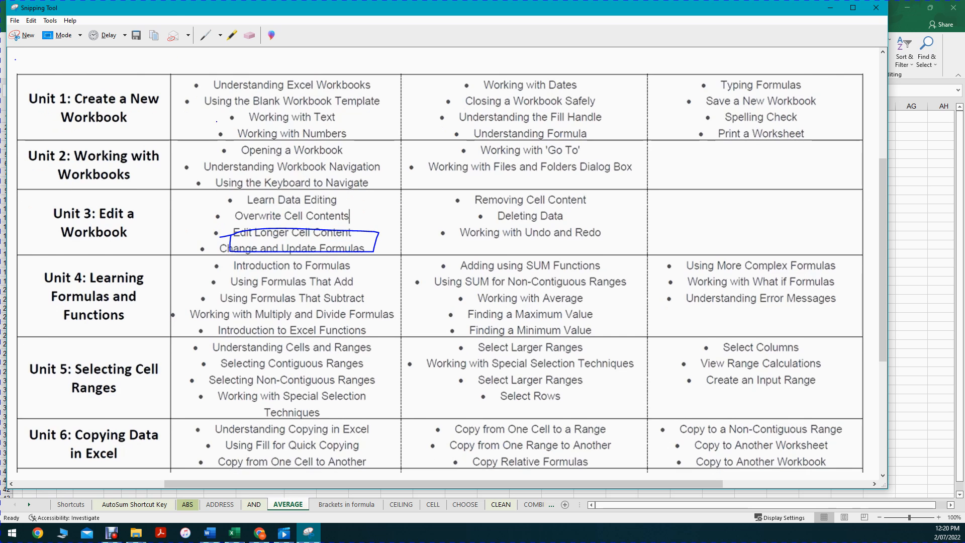
click(250, 35)
click(342, 248)
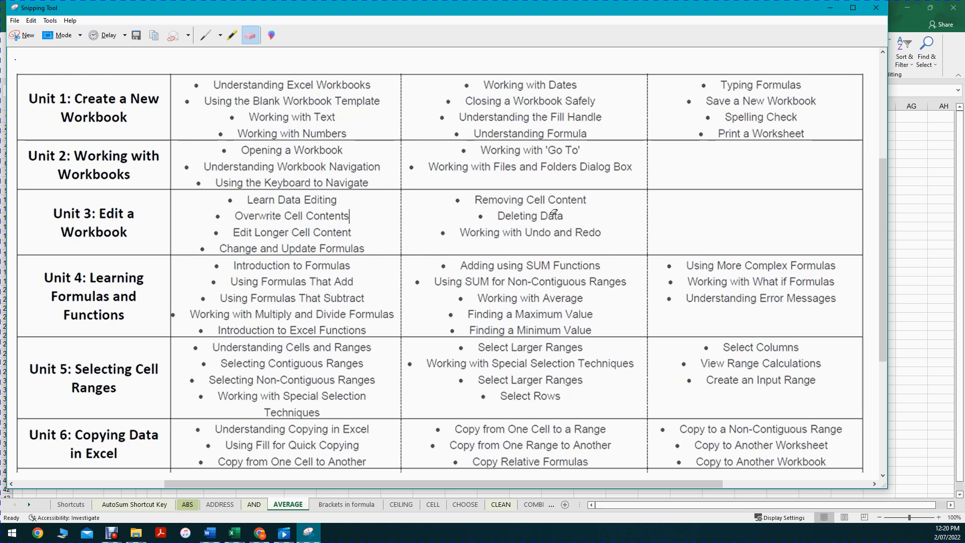
click(853, 8)
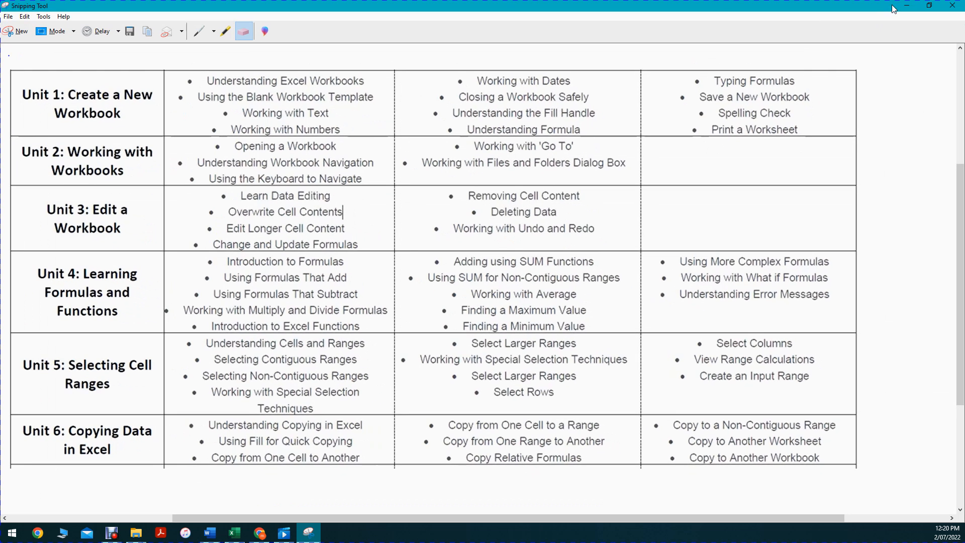
click(906, 7)
Return to the AVERAGE sheet in Excel and try to undo the clearing of the example tables in D4:K37
click(252, 200)
click(200, 183)
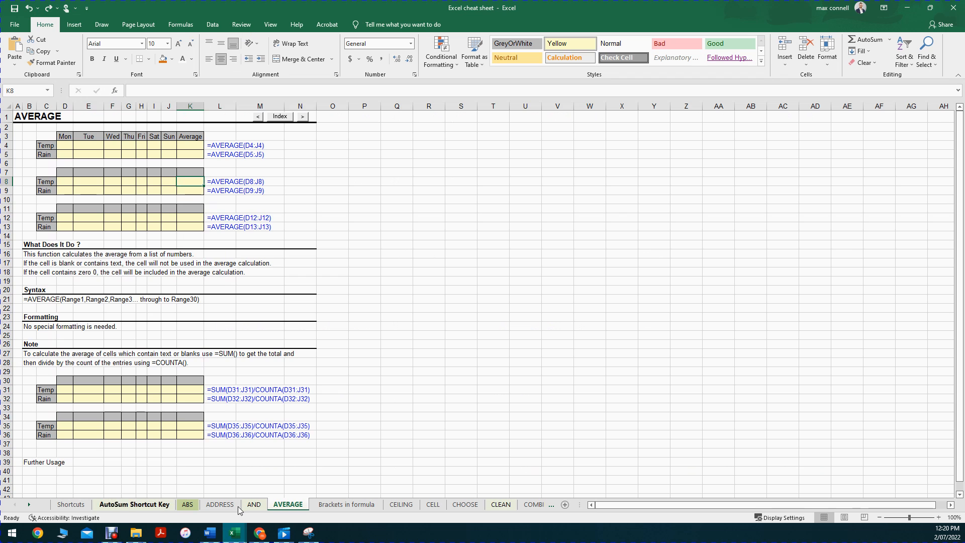
click(308, 337)
key(ctrl+c)
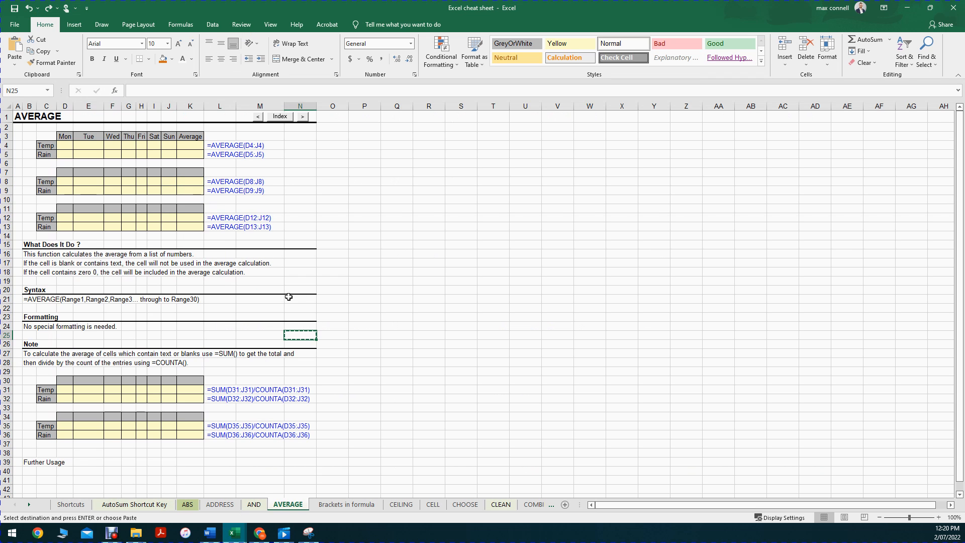
key(ctrl+z)
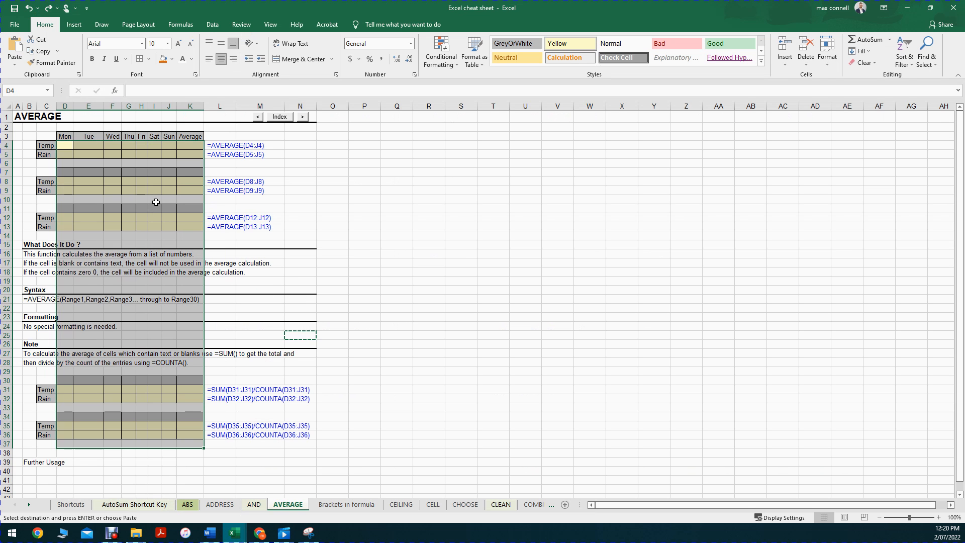
click(338, 188)
key(ctrl+z)
key(ctrl+z)
click(343, 227)
key(Escape)
Go forward through the worksheets to the CLEAN sheet and examine its dirty text and CLEAN formula examples
key(ctrl+Page_Down)
key(ctrl+Page_Down)
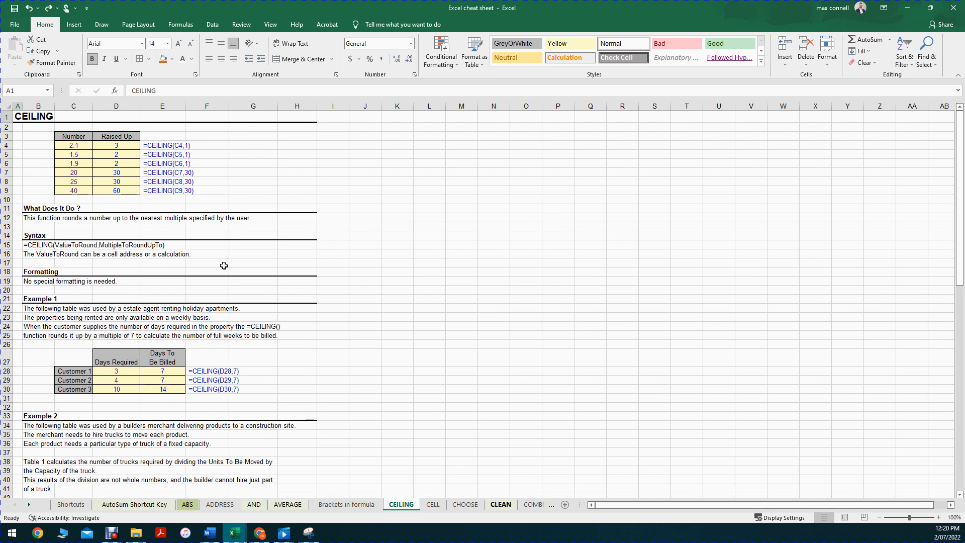
key(ctrl+Page_Down)
key(ctrl+Page_Down)
key(ctrl+Page_Down)
click(158, 161)
click(77, 155)
click(111, 154)
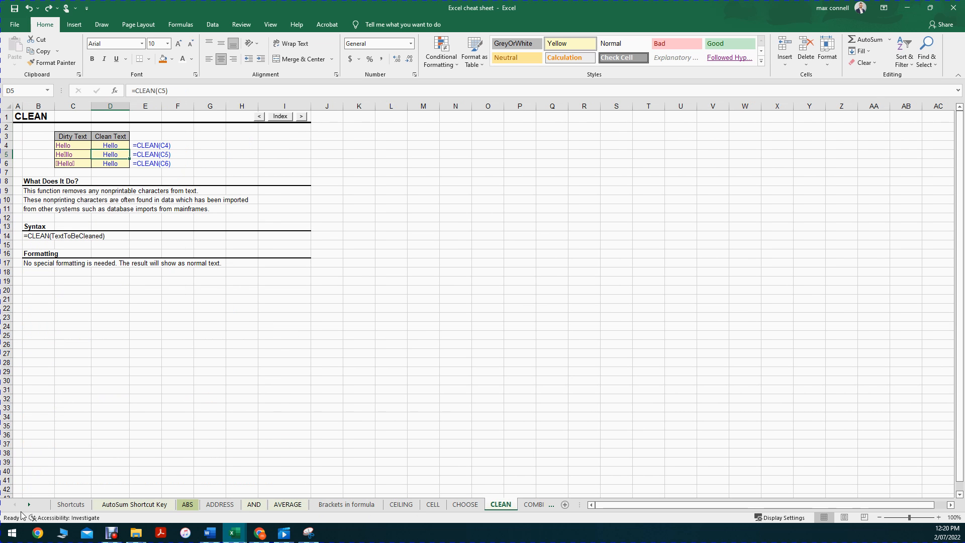
Open the CONCATENATE sheet and examine the names, joined text and formulas in both example tables
click(29, 504)
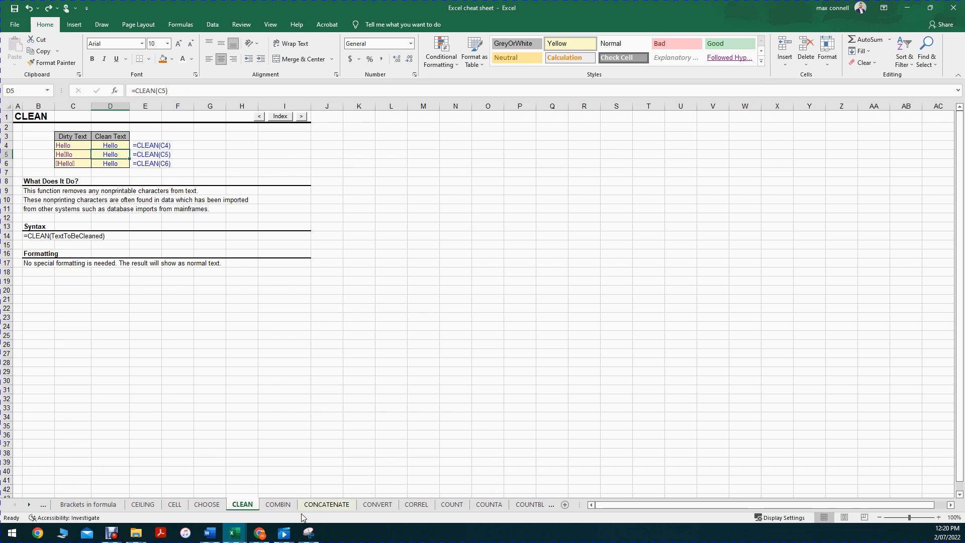
click(311, 505)
click(201, 163)
click(207, 146)
click(188, 365)
click(175, 397)
click(165, 370)
click(173, 336)
click(152, 157)
click(184, 144)
click(159, 146)
click(200, 146)
Open the CONCATENATE formula text in F4 for editing to inspect it, and leave it without changes
drag(239, 144, 248, 190)
drag(177, 145, 184, 146)
click(187, 145)
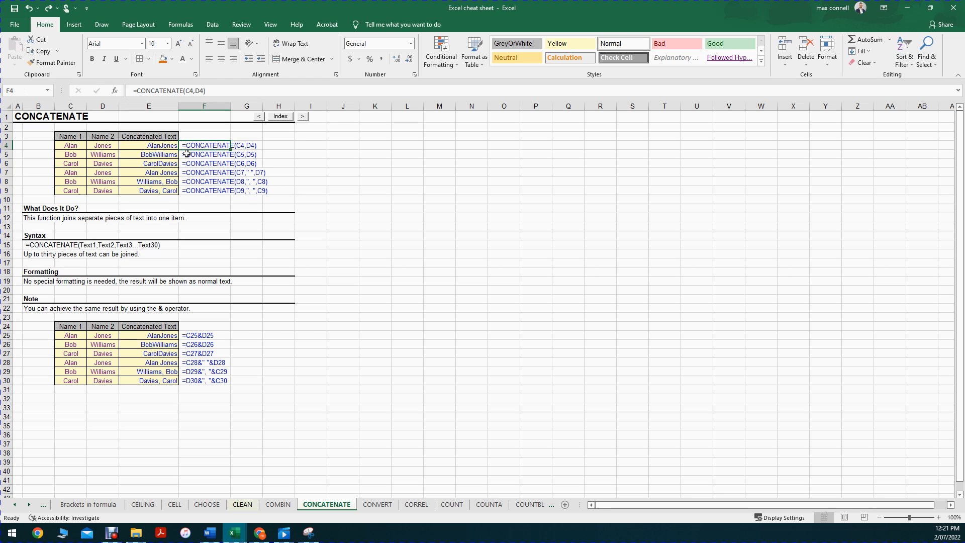
key(F2)
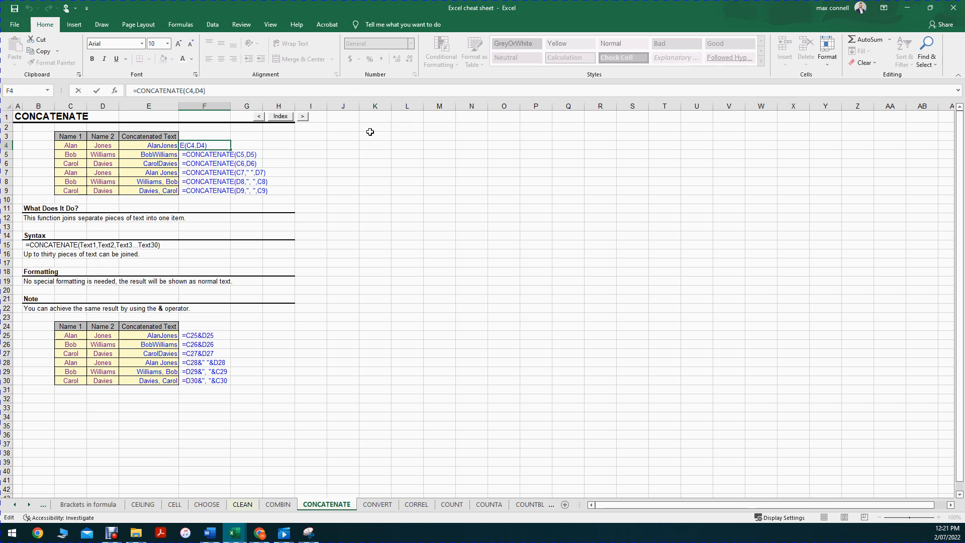
key(Escape)
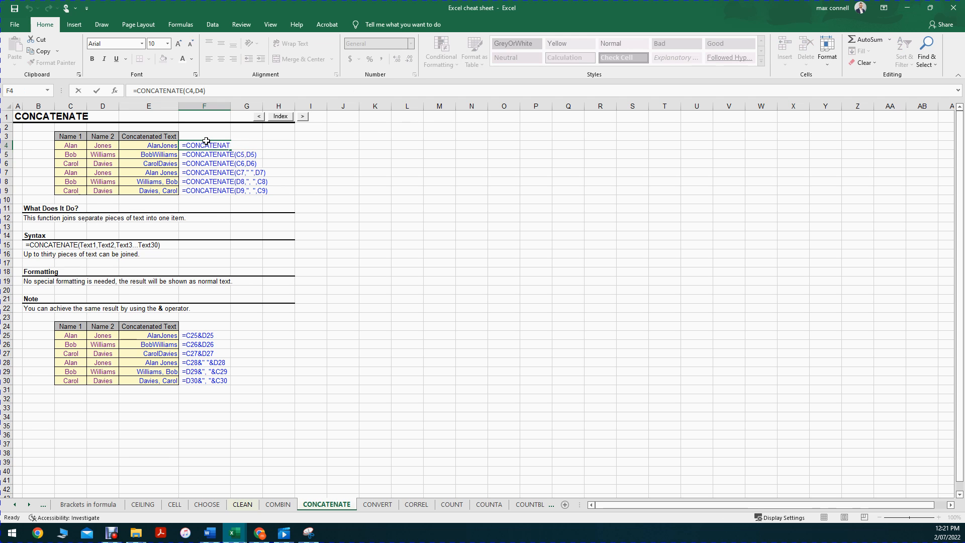
View the COUNTA and COUNTBLANK sheets and return to the CONCATENATE sheet
click(511, 495)
click(491, 504)
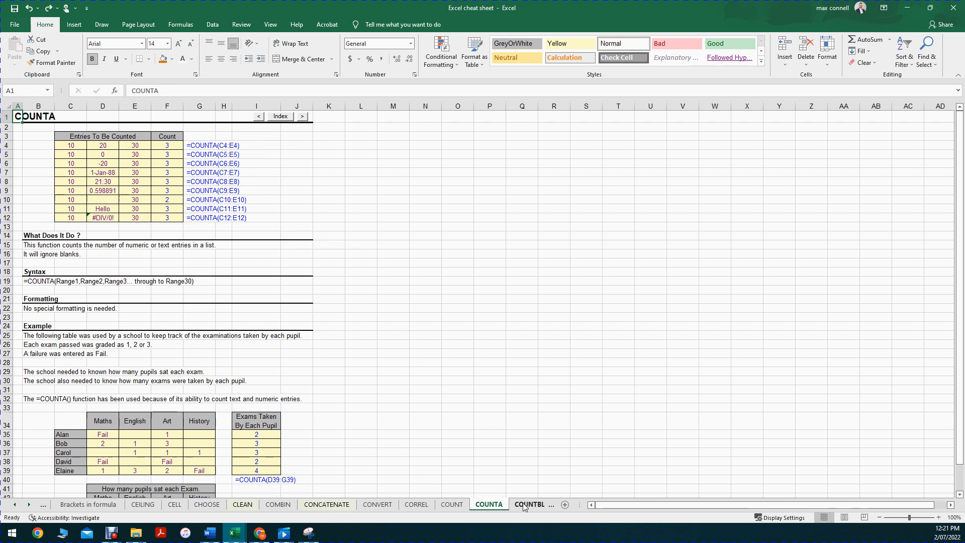
click(529, 504)
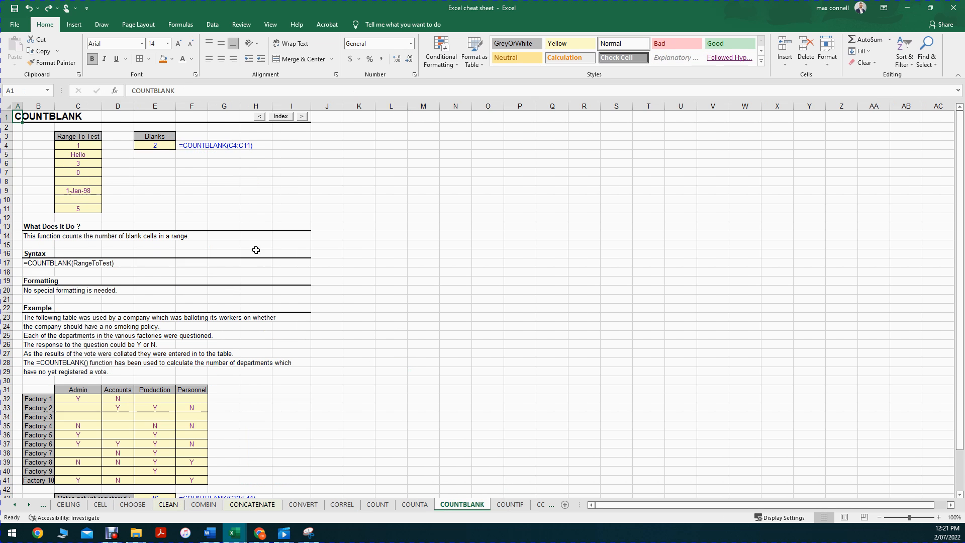
click(252, 504)
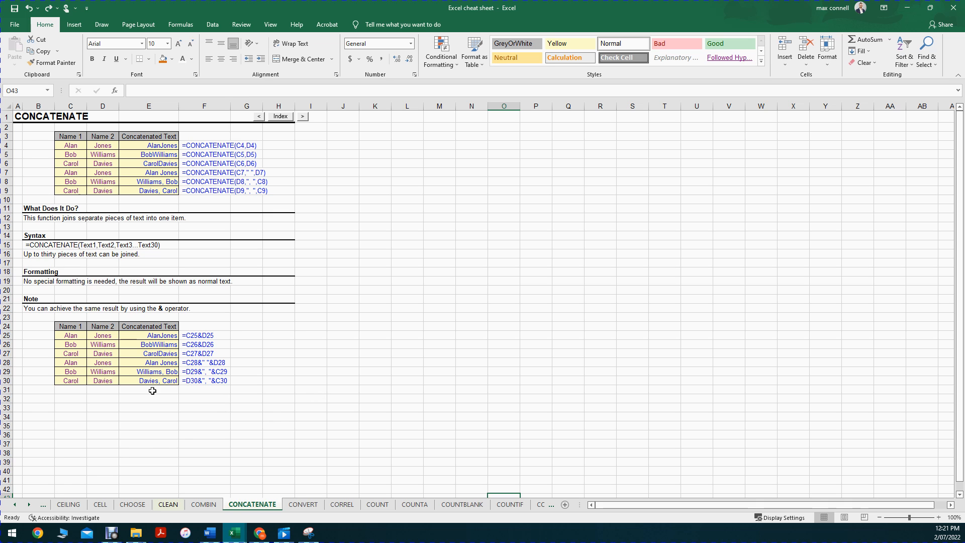
click(14, 504)
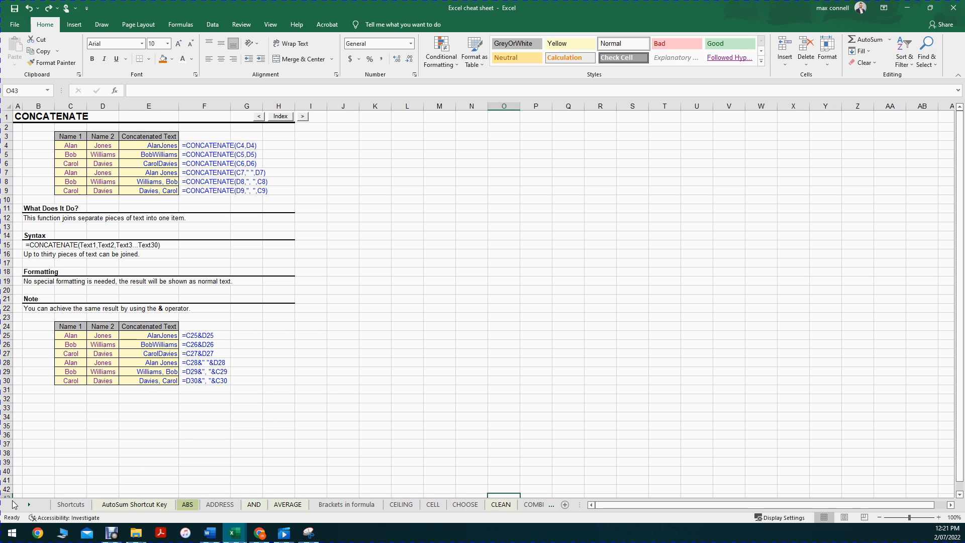